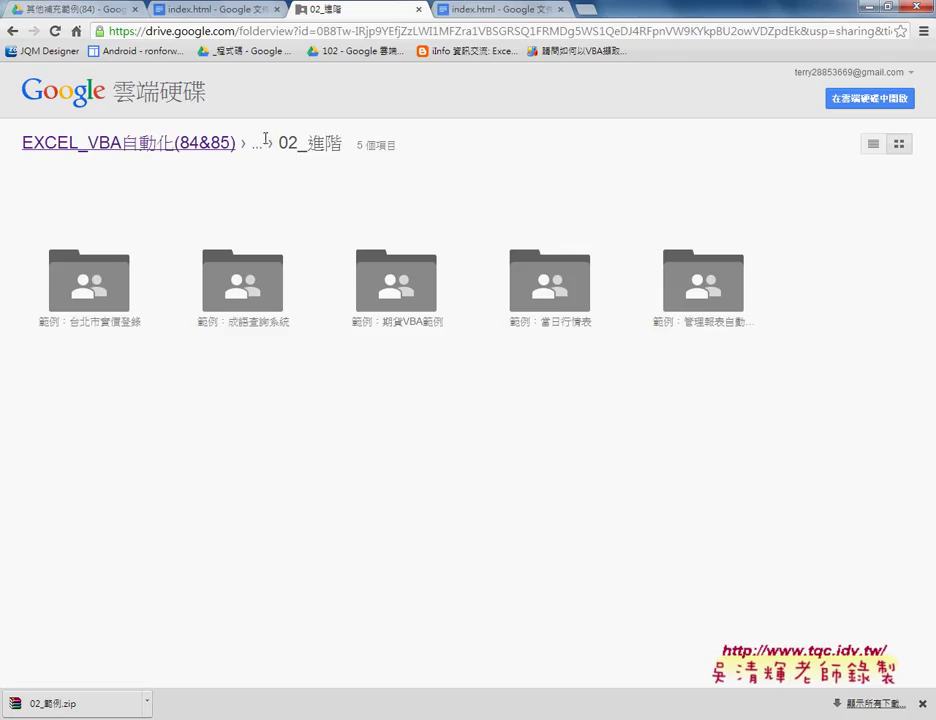
Step: Browse Google Drive through _雲端白板畫面, 其他補充範例(84) and 02_進階 into the 範例：台北市實價登錄 folder
click(212, 141)
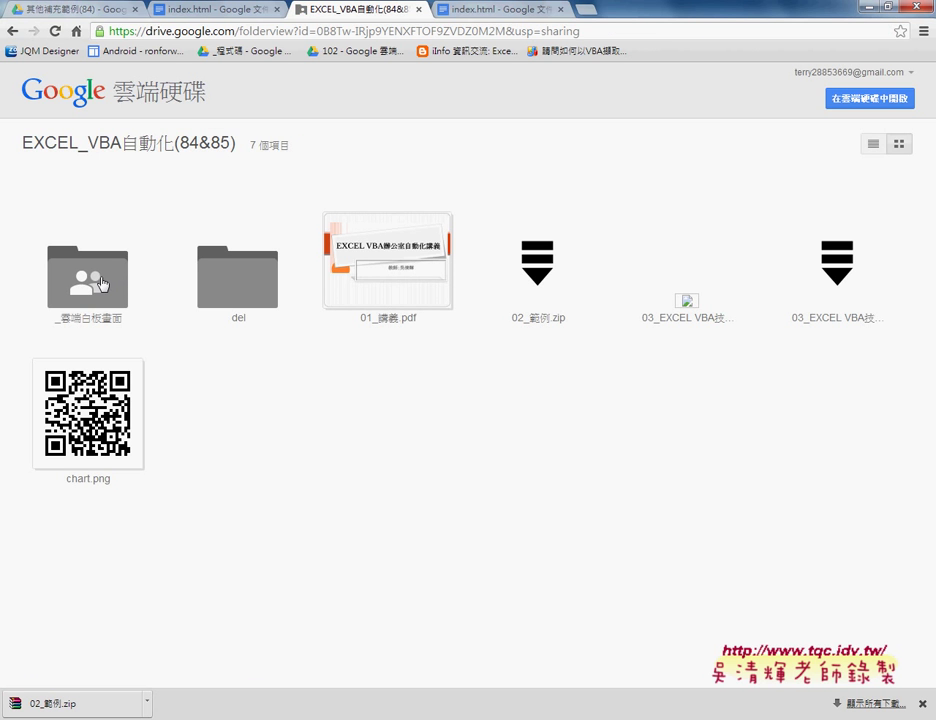
click(100, 283)
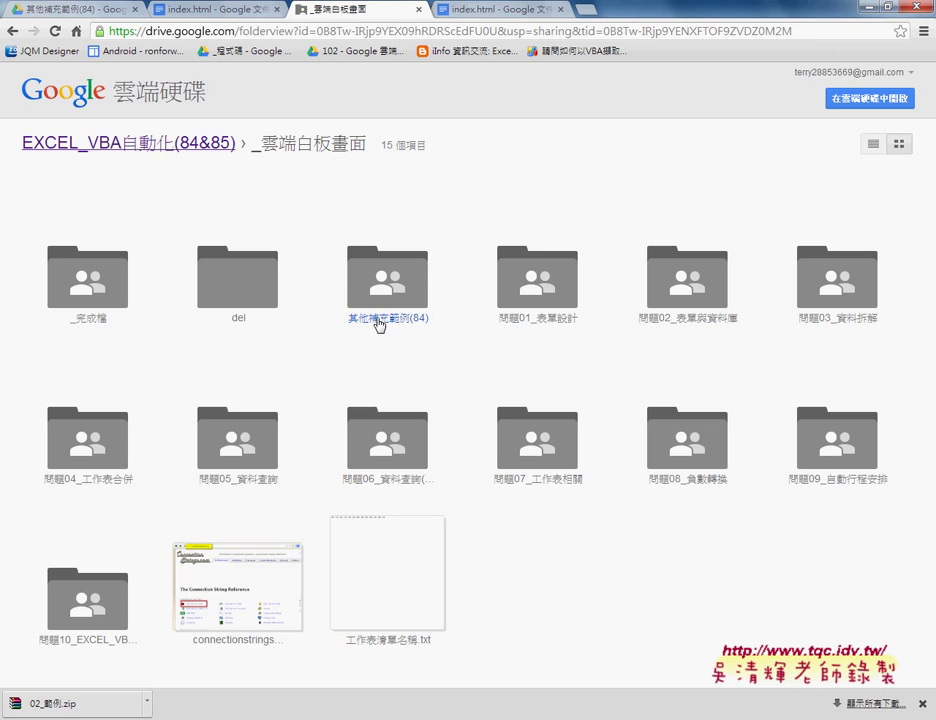
click(380, 322)
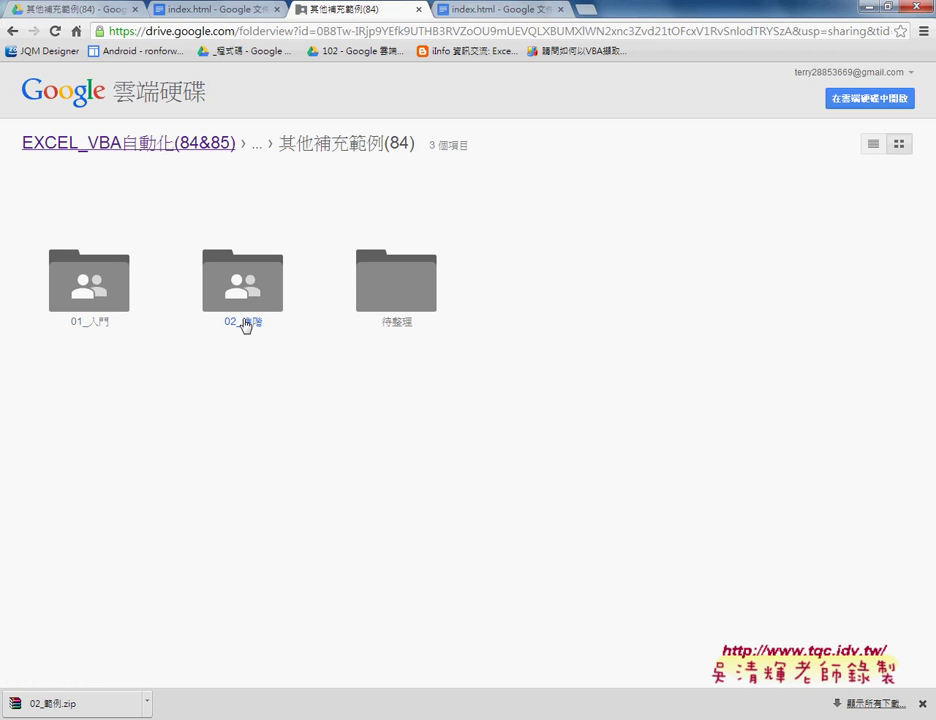
click(246, 325)
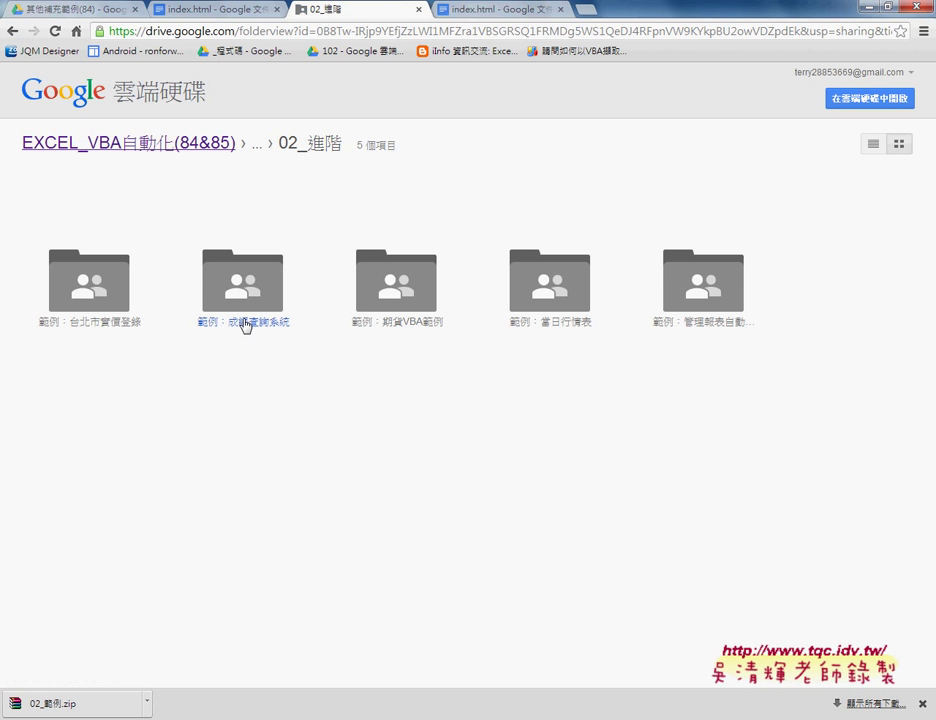
click(113, 324)
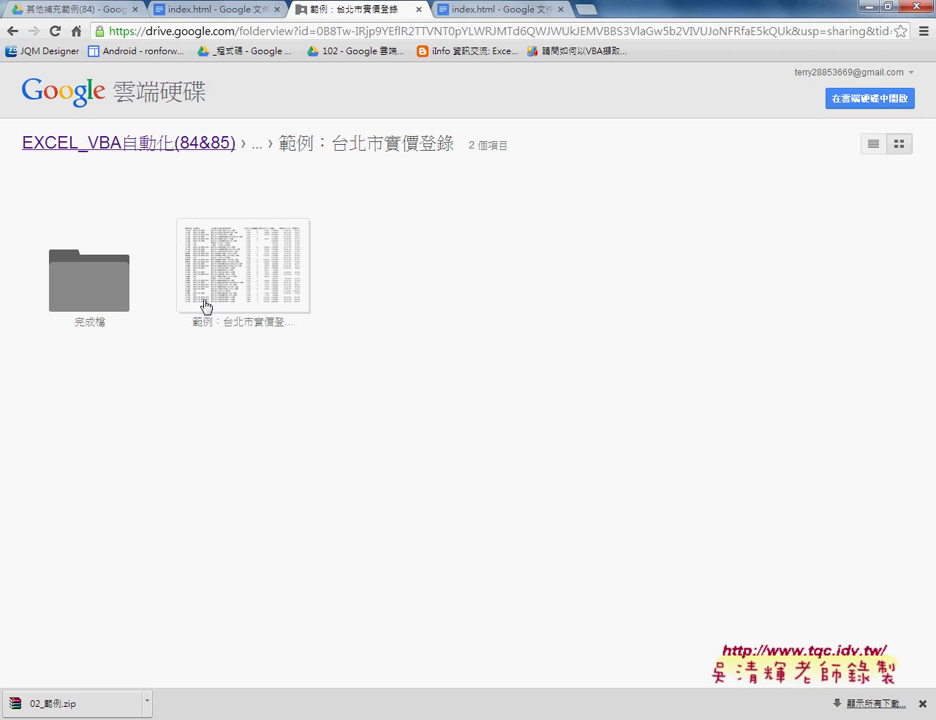
click(480, 9)
Step: Scroll the index.html notes to the 表單查詢 form image and its b01_Click code
scroll(537, 228, down, 1)
scroll(536, 230, down, 1)
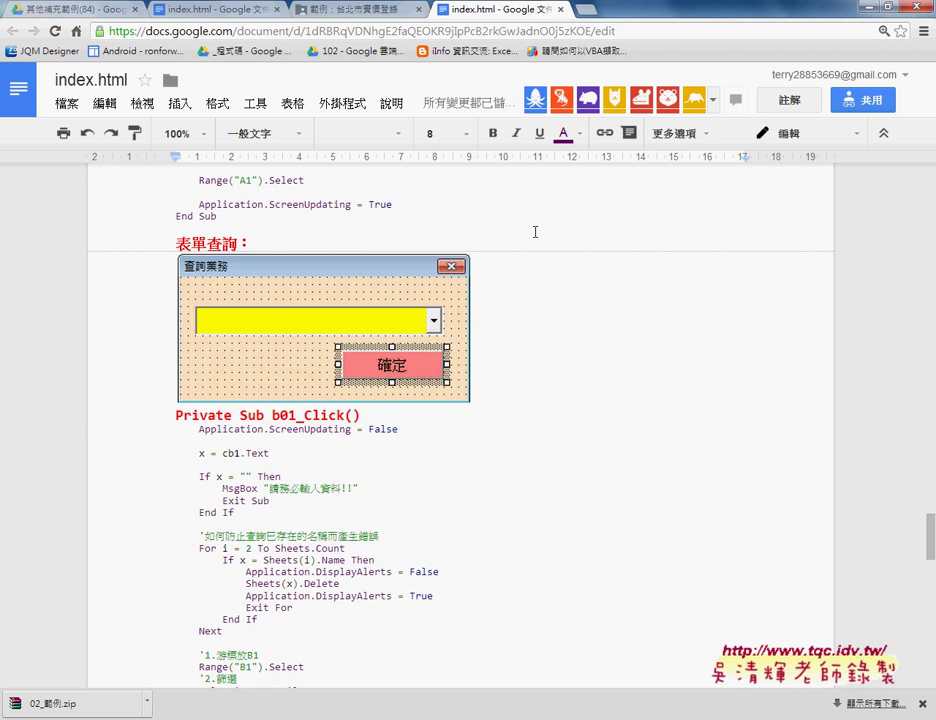
scroll(535, 232, up, 1)
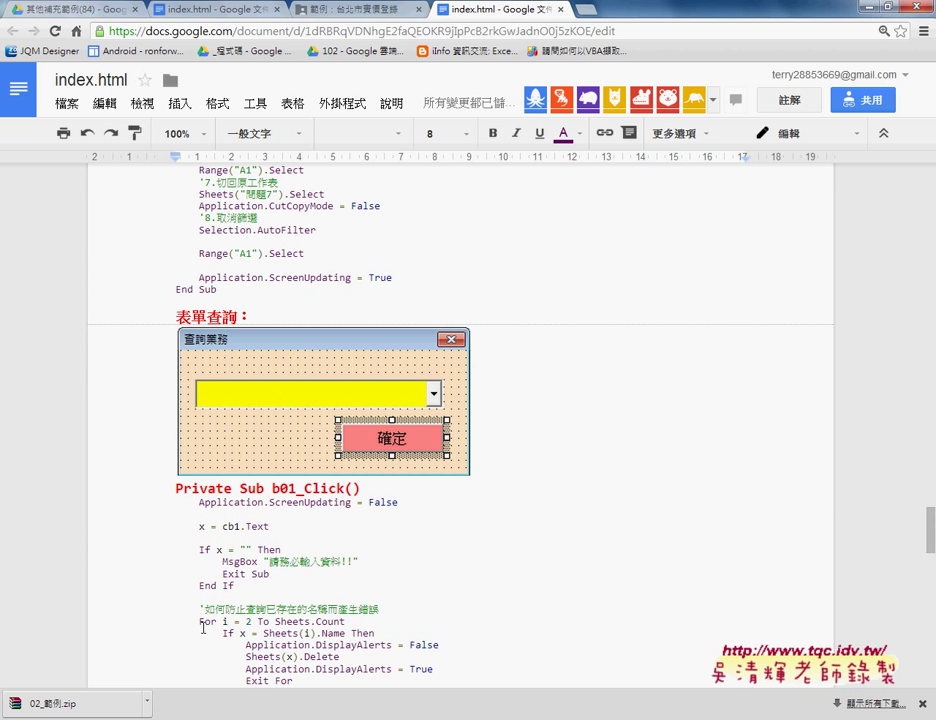
Step: Insert a new worksheet right after 問題7 and name it 清單
mouse_move(180, 712)
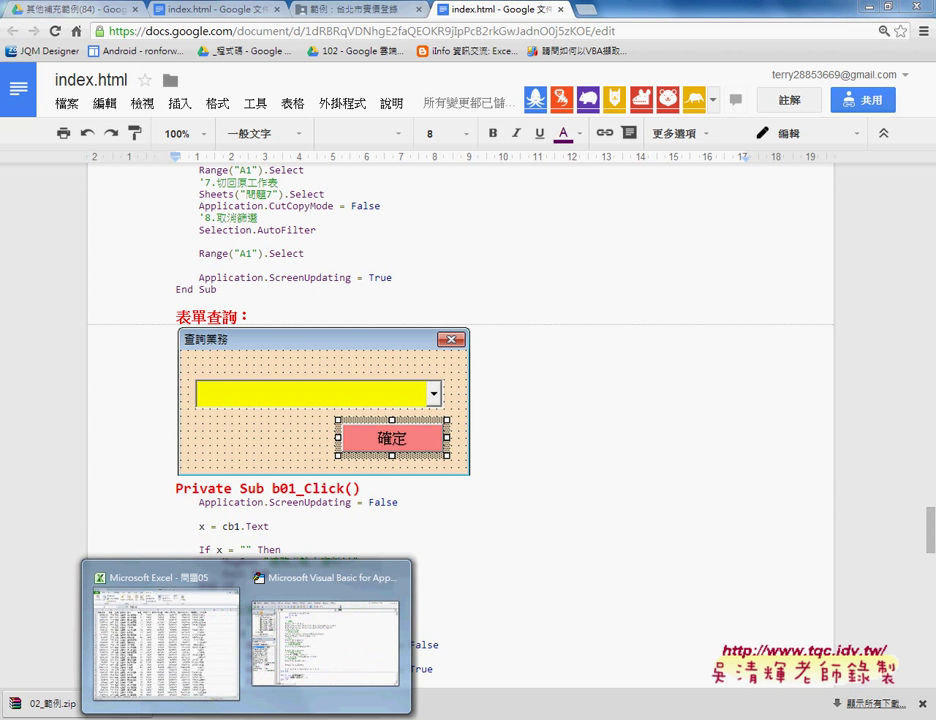
click(197, 675)
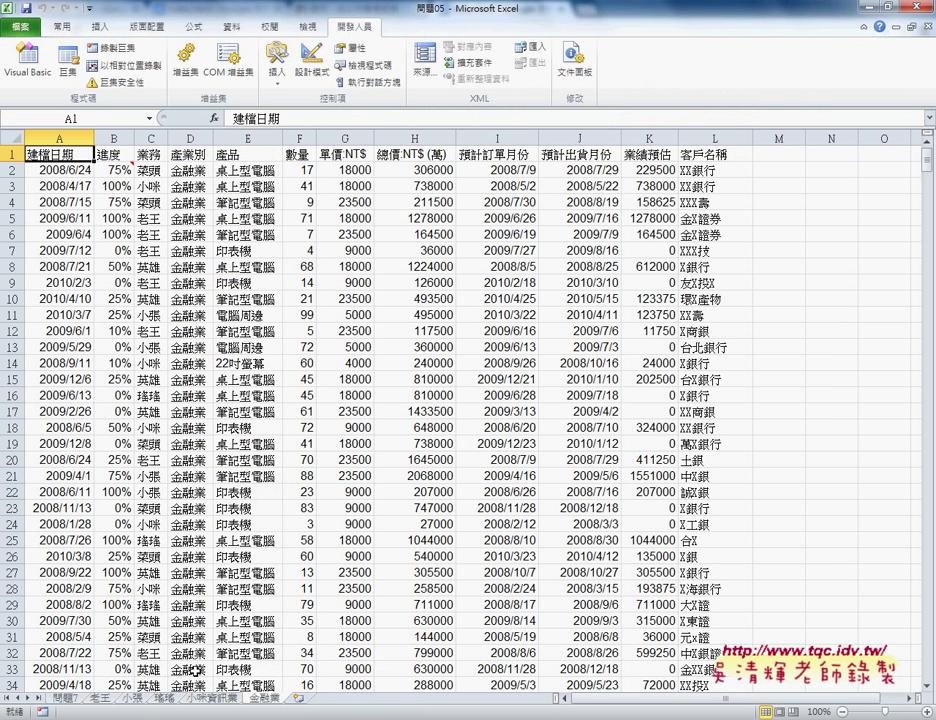
click(297, 699)
drag(297, 699, 96, 699)
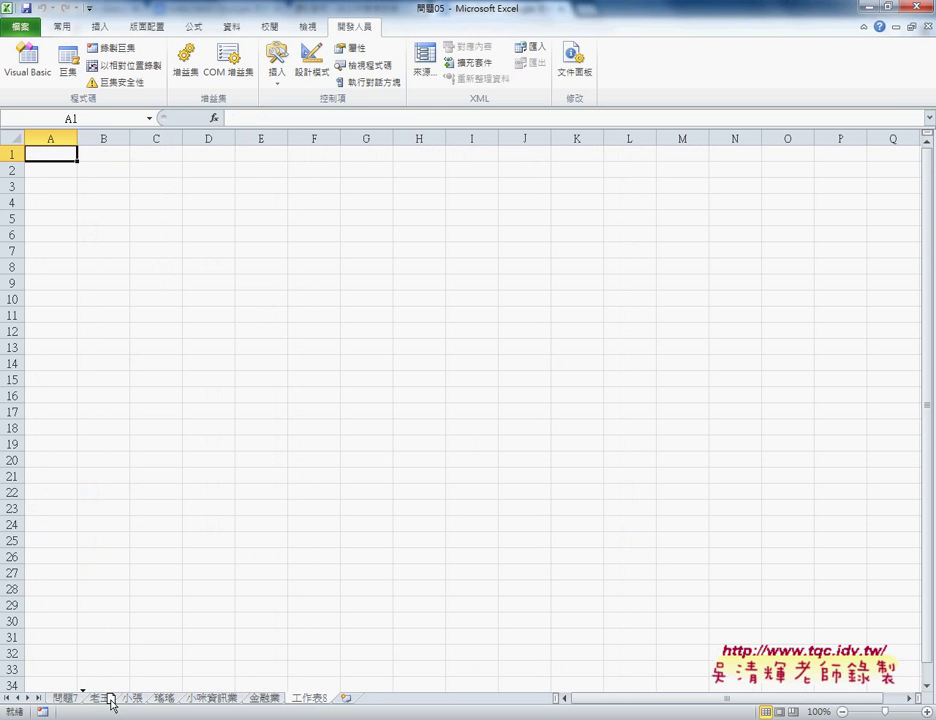
double_click(100, 698)
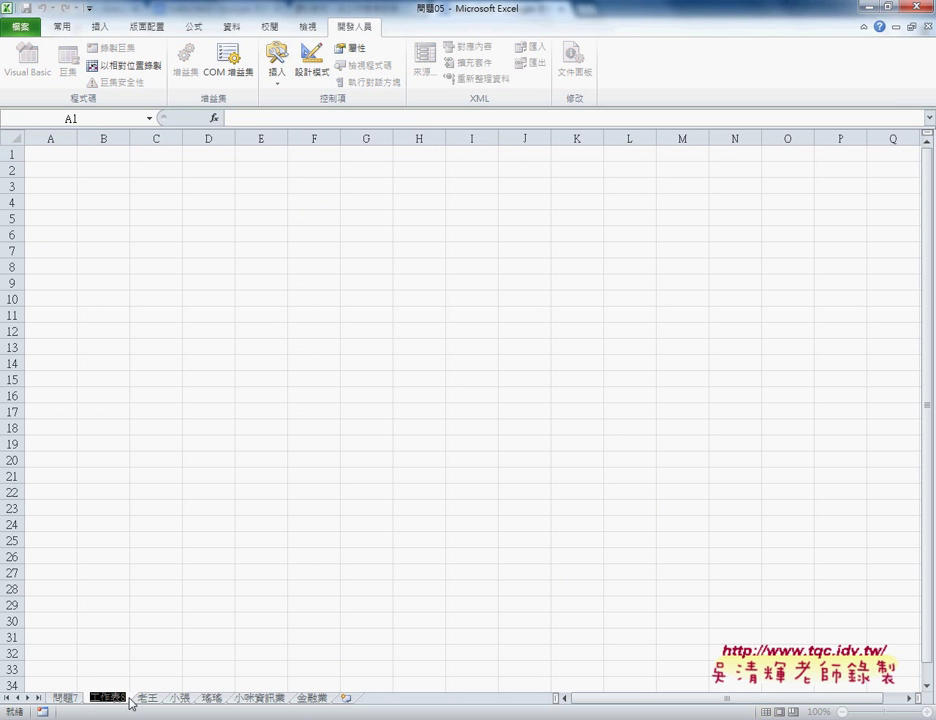
text(ㄑㄧ)
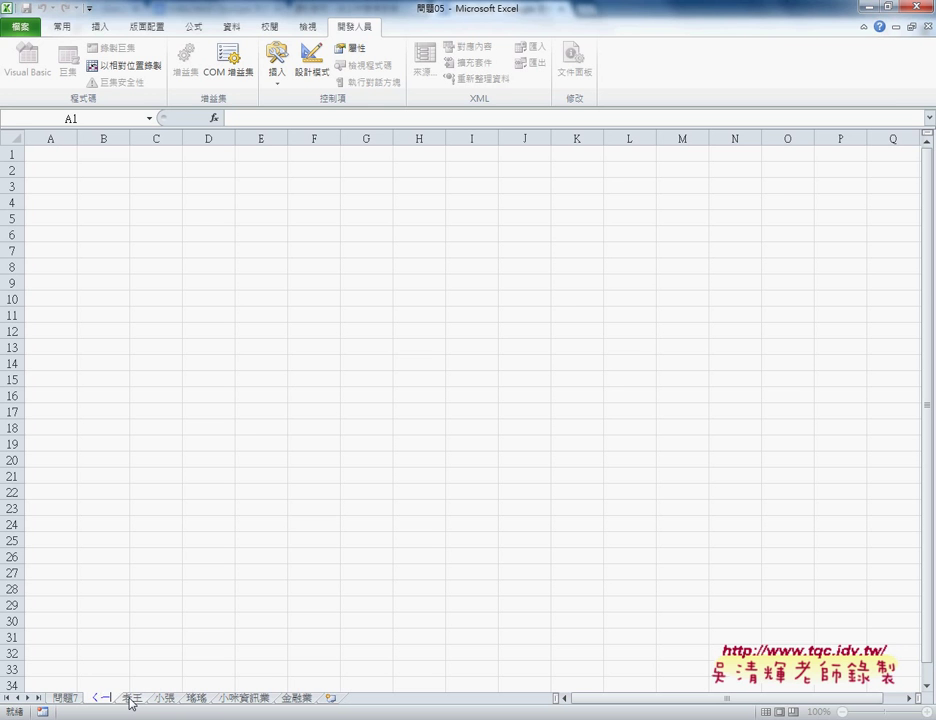
text(ㄠˇ)
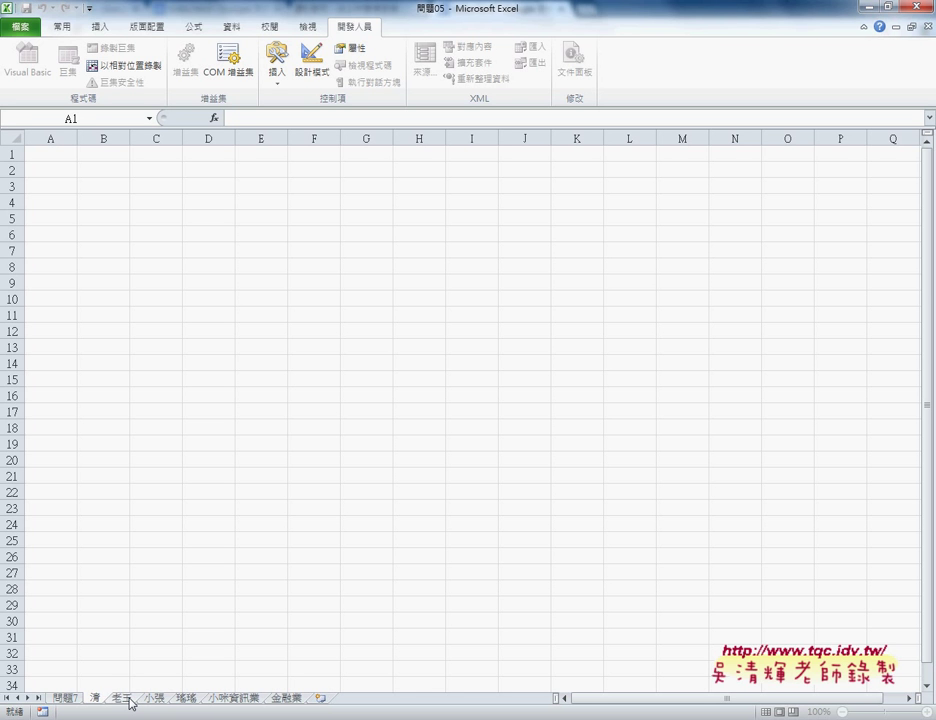
text(ㄉㄧ)
key(Return)
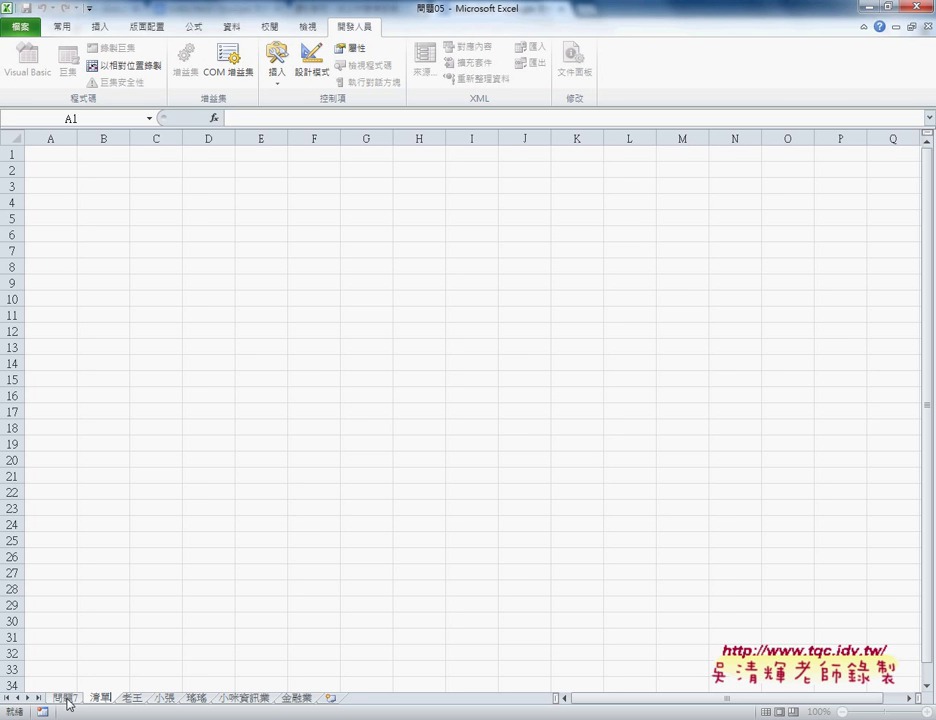
Step: Copy the 業務 column from C1 down on 問題7 into column A of 清單
click(68, 699)
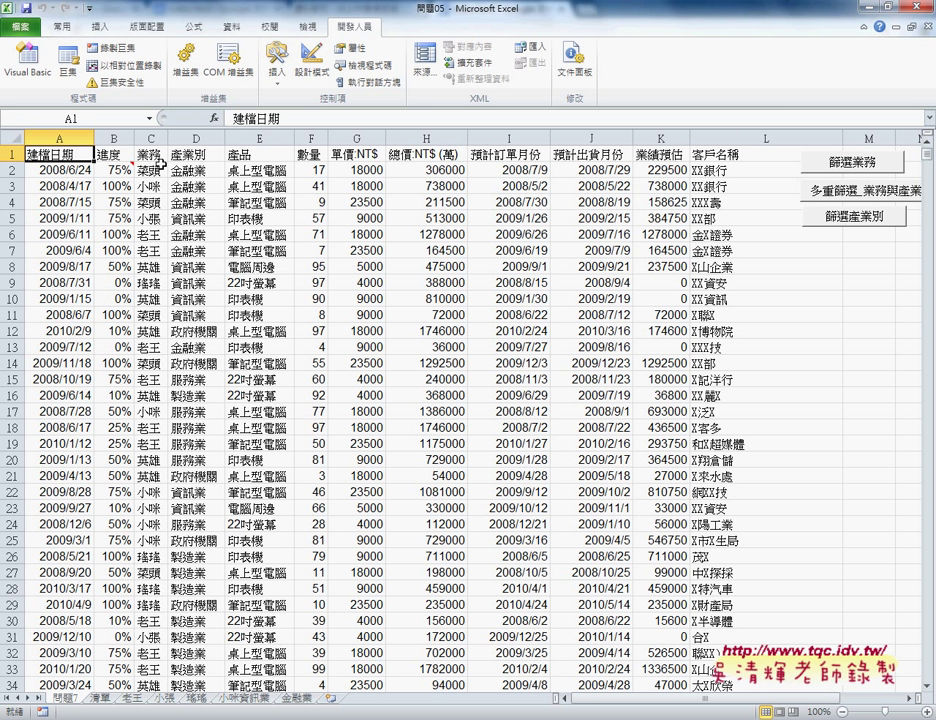
click(155, 155)
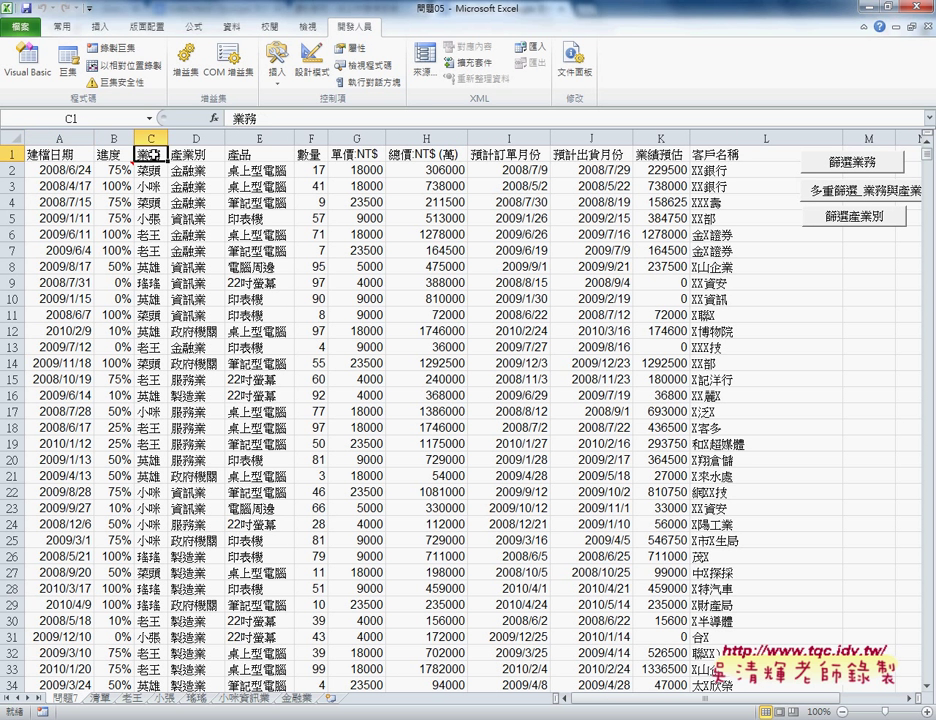
key(ctrl+shift+Down)
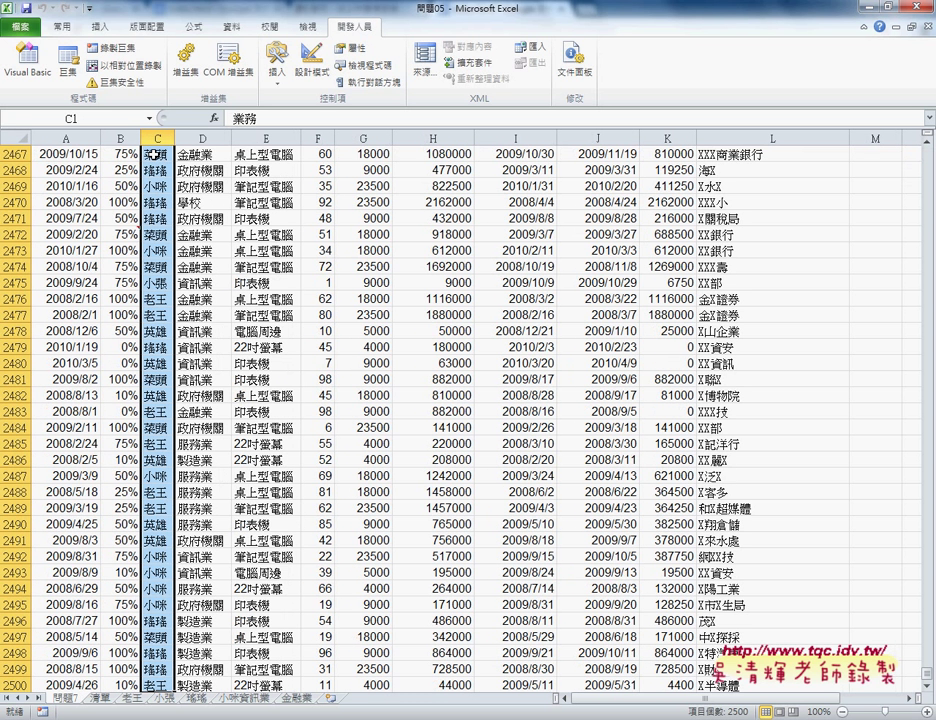
key(ctrl+c)
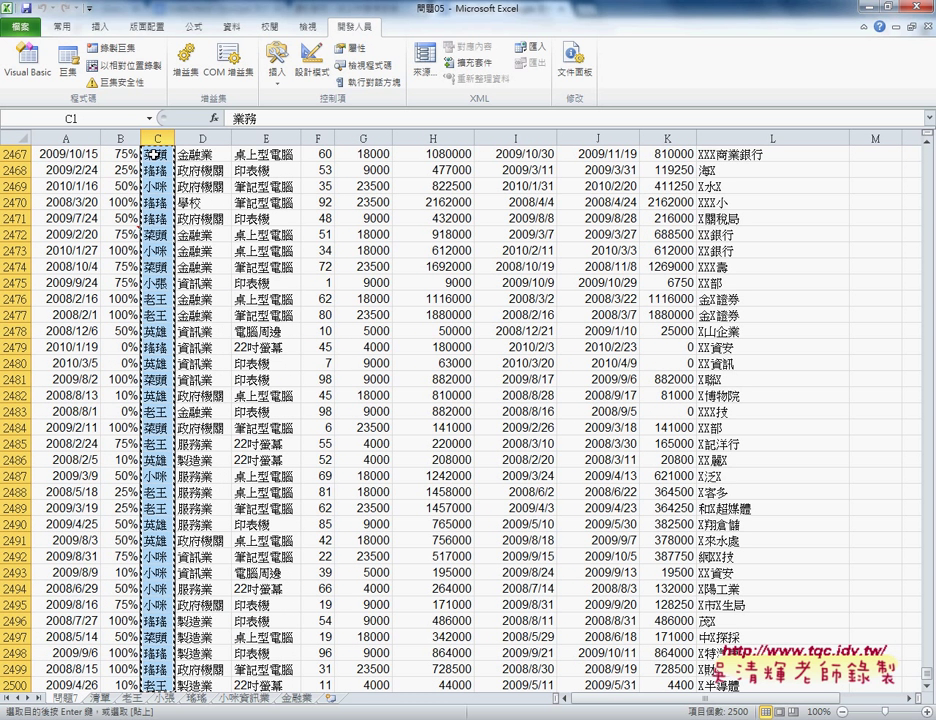
key(ctrl+Page_Down)
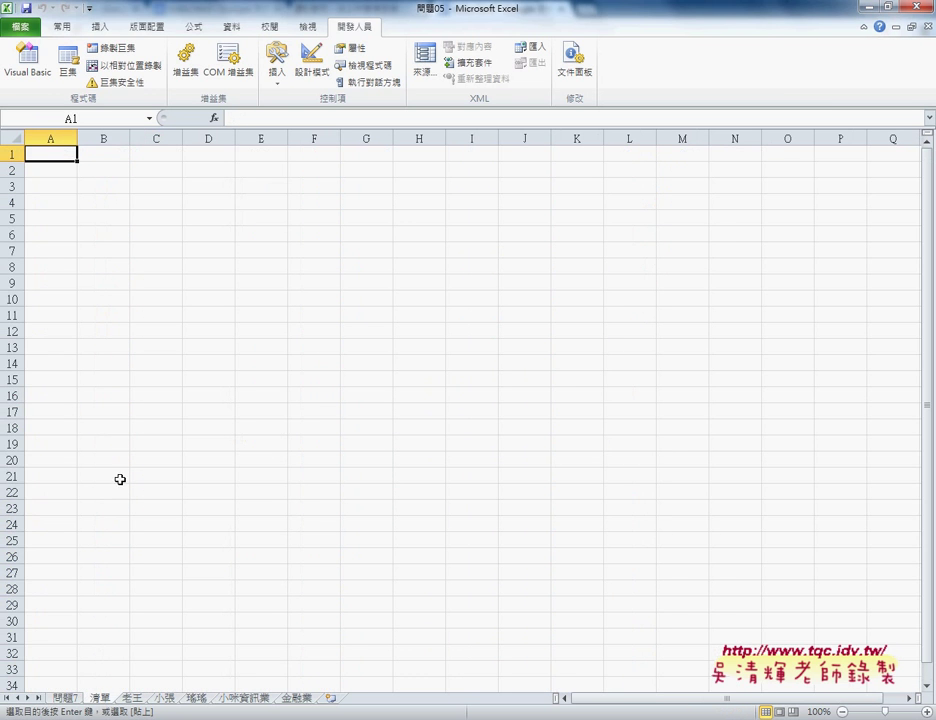
key(ctrl+v)
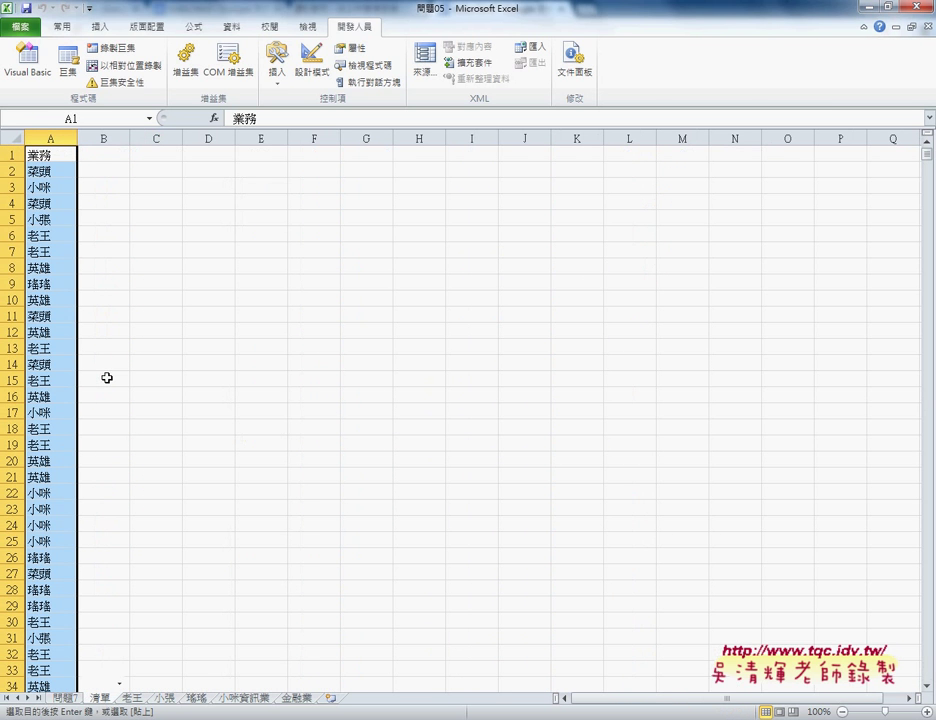
Step: Remove duplicates from column A with headers, leaving the 業務 header and six unique names
click(231, 28)
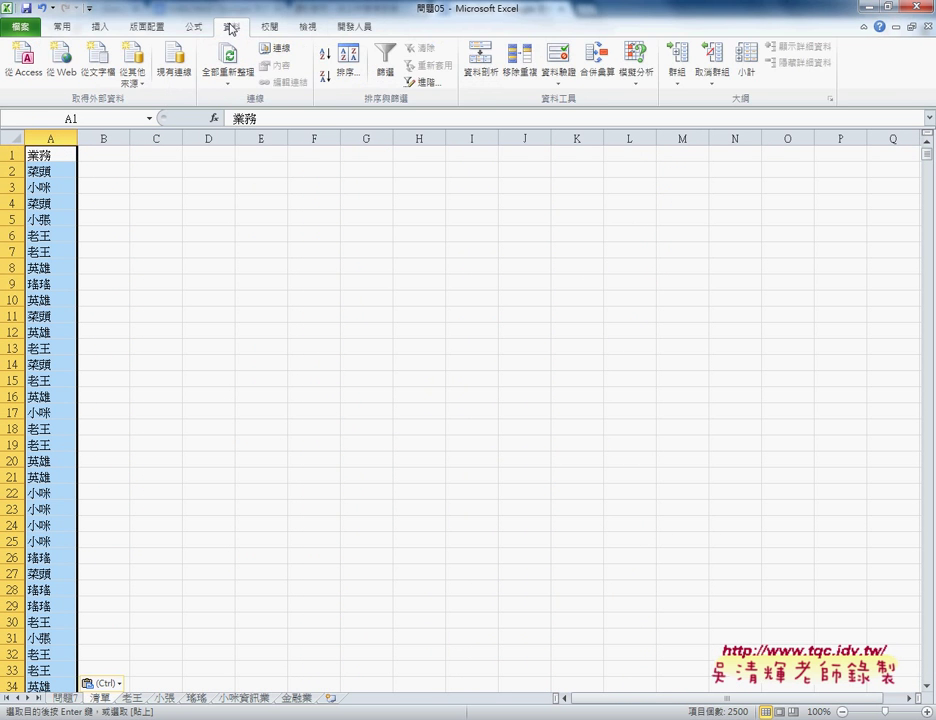
click(520, 58)
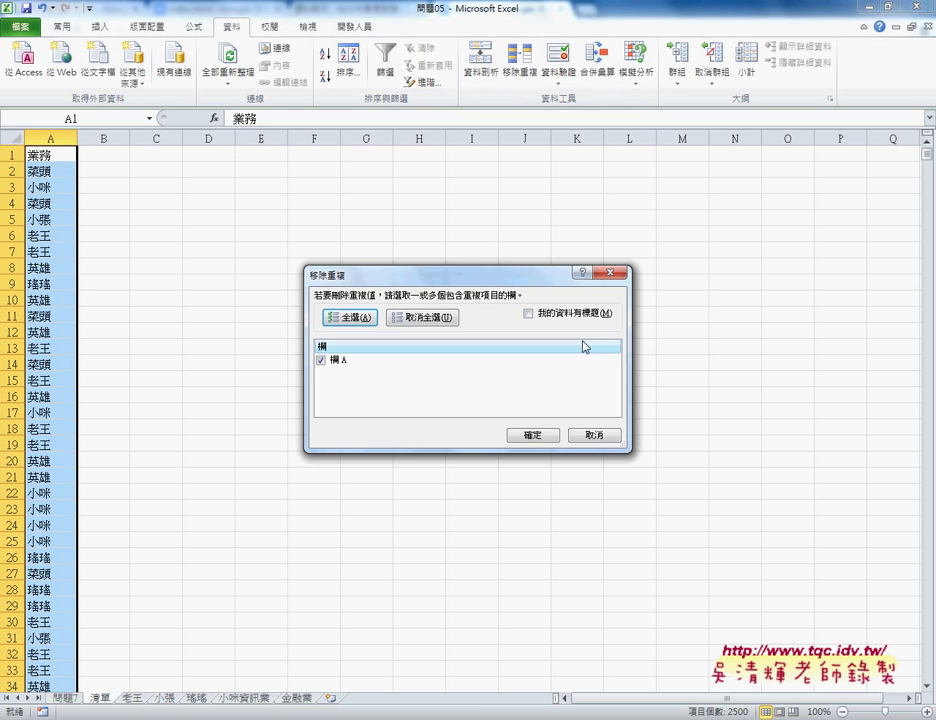
click(529, 314)
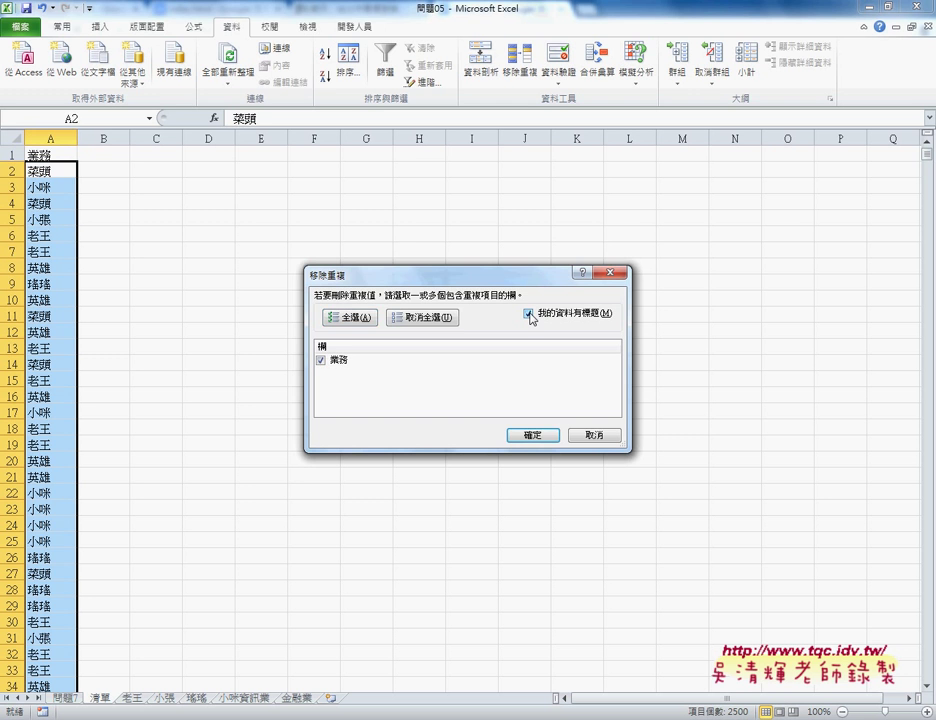
click(544, 436)
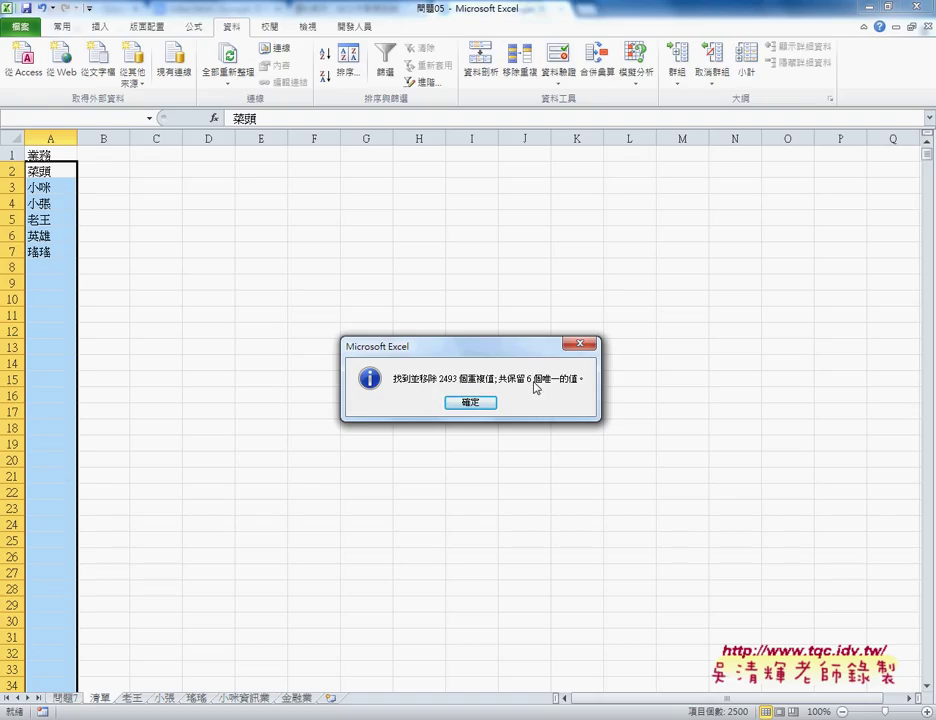
click(471, 403)
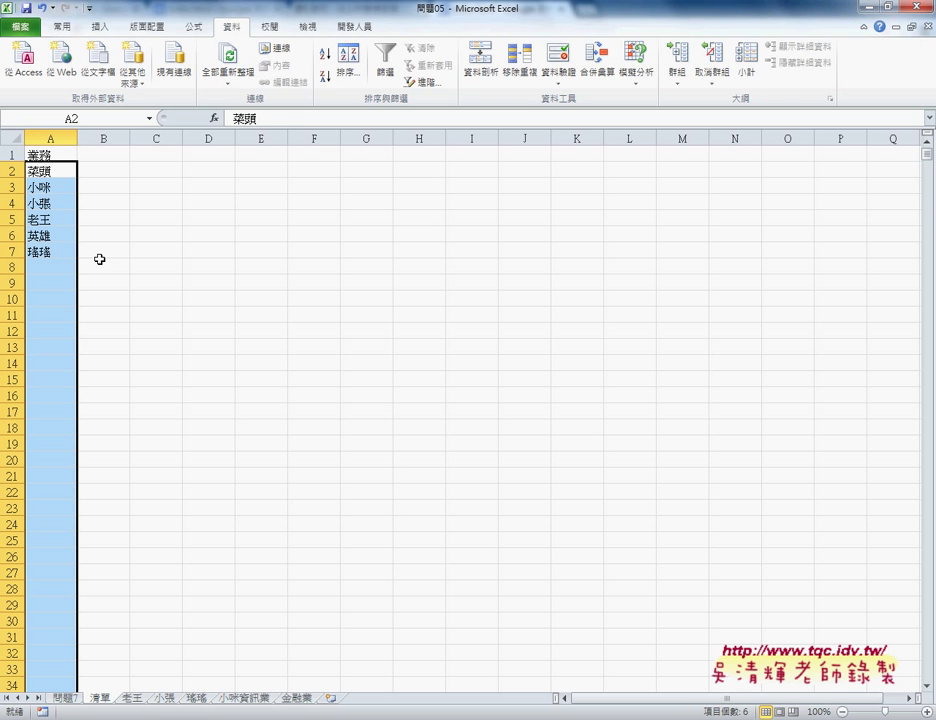
Step: Select the six names in A2:A7, then review the 問題7 industry, 產品 and 客戶名稱 columns
click(62, 157)
drag(62, 171, 48, 253)
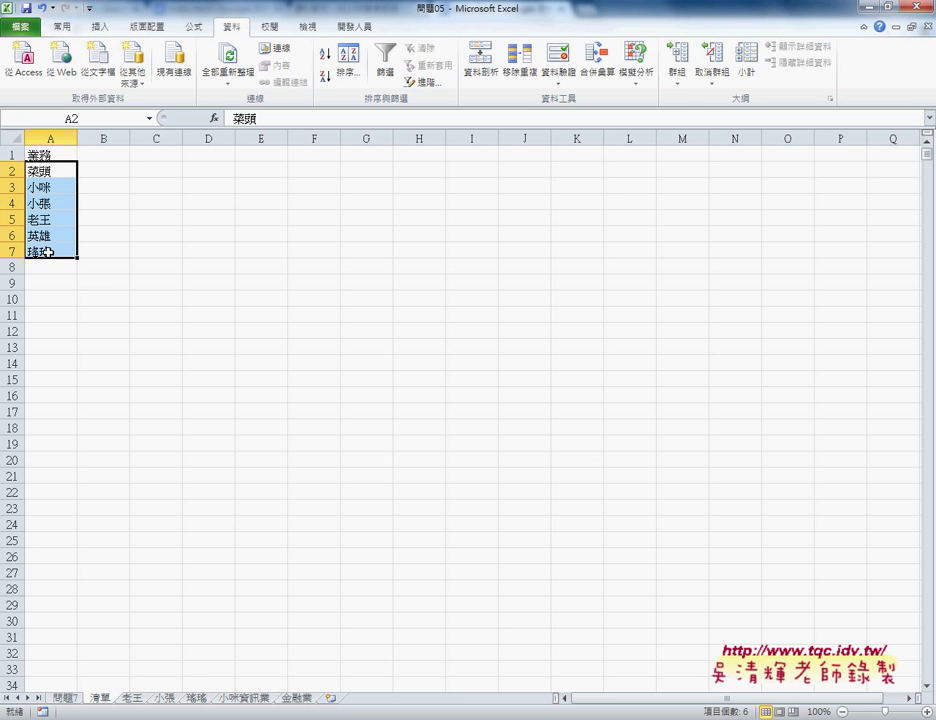
click(66, 699)
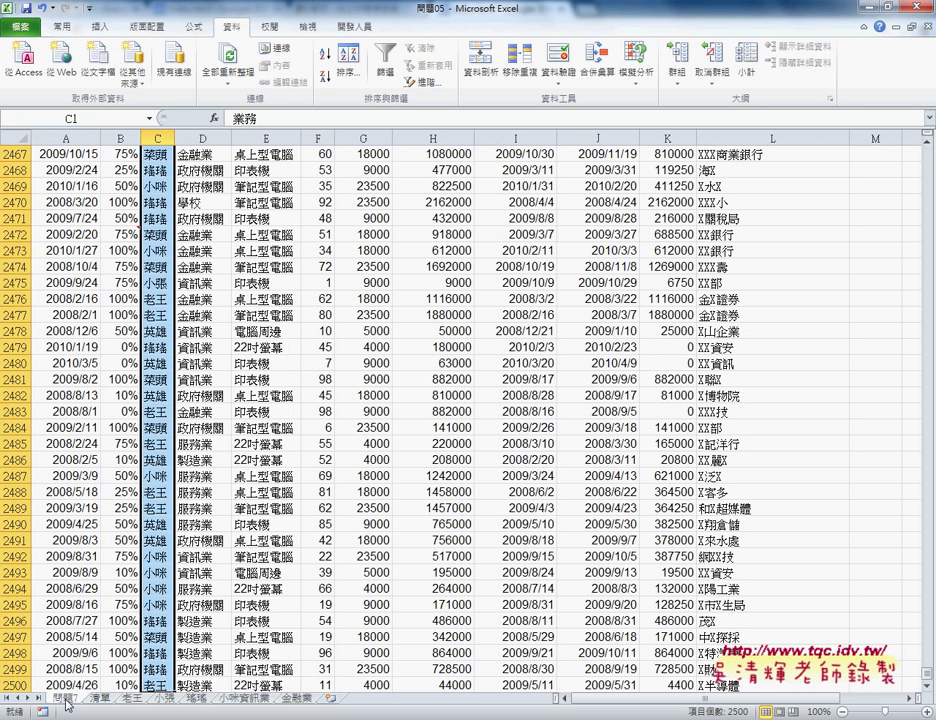
scroll(200, 170, up, 3)
scroll(200, 170, up, 7)
scroll(200, 170, up, 2)
click(201, 172)
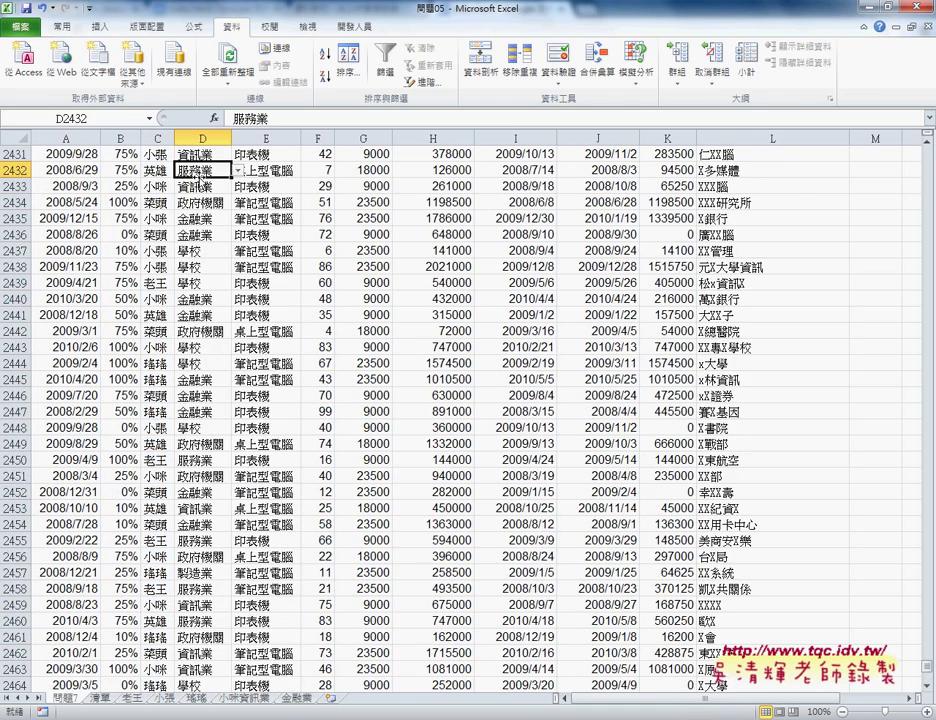
key(ctrl+Up)
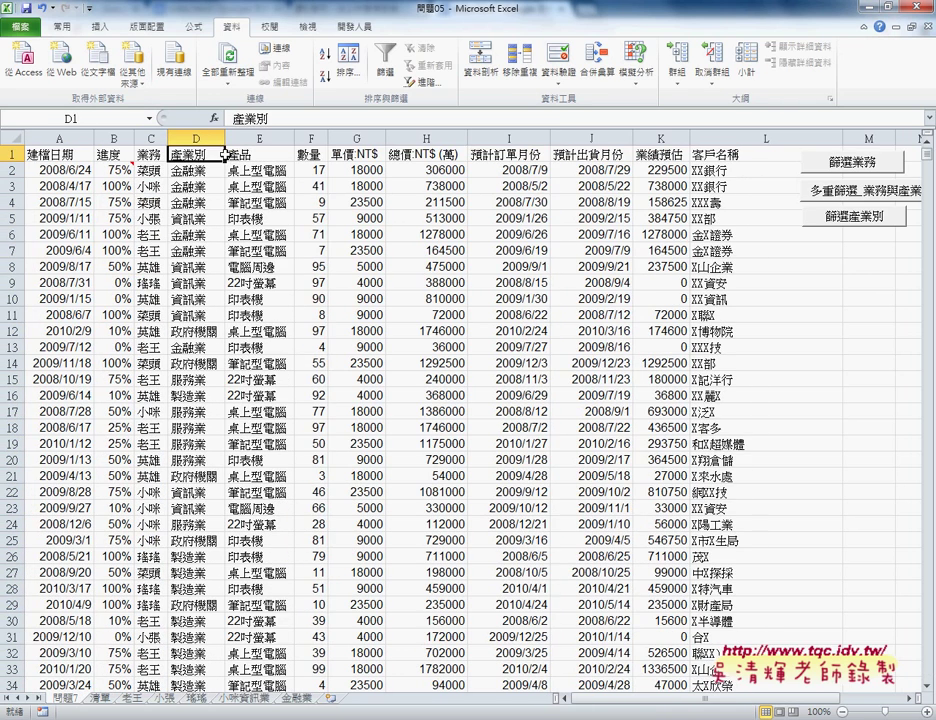
click(264, 155)
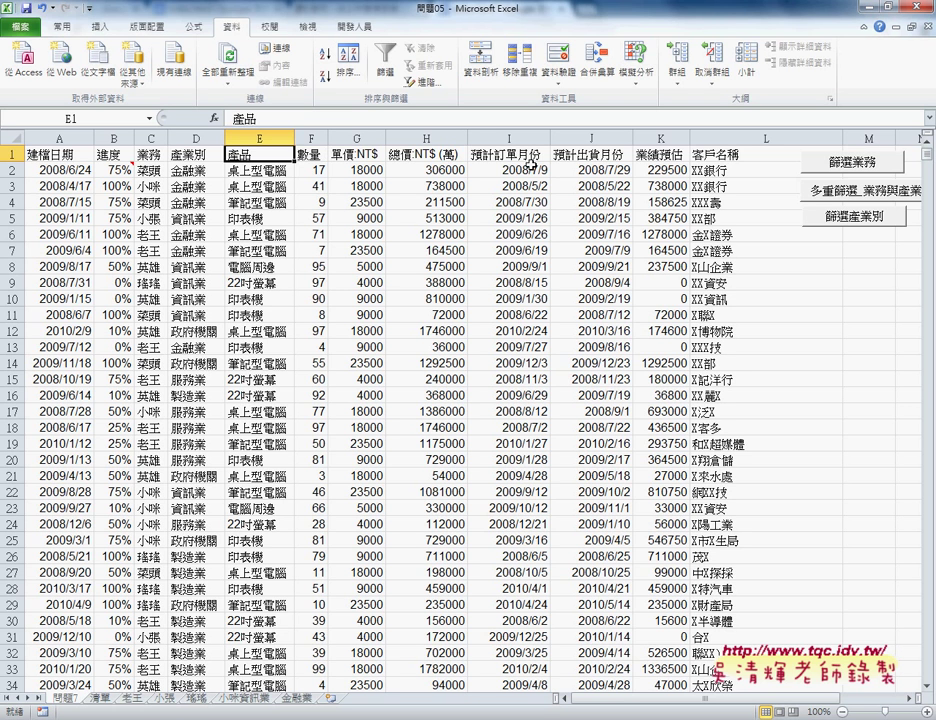
click(719, 155)
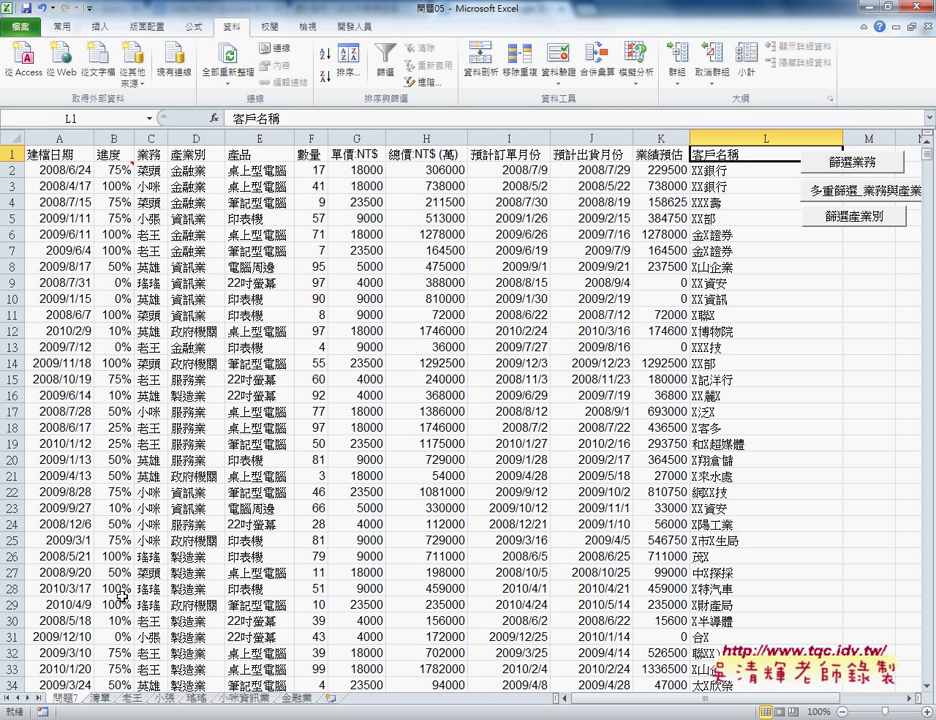
Step: Select the 業務 salesperson list A1:A7 on the 清單 sheet
click(103, 701)
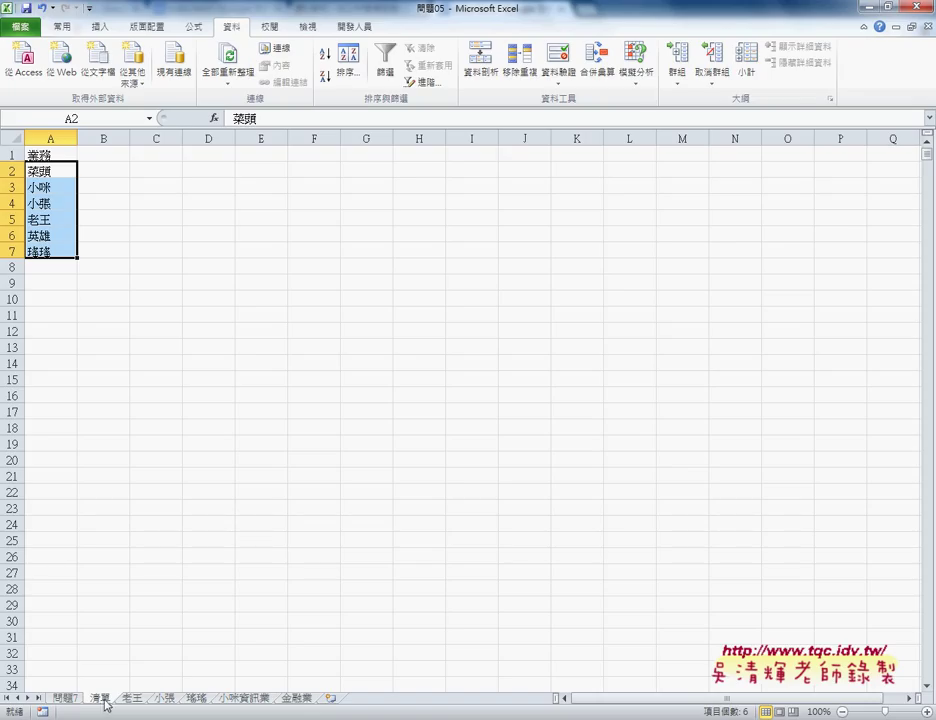
click(50, 155)
drag(50, 155, 44, 252)
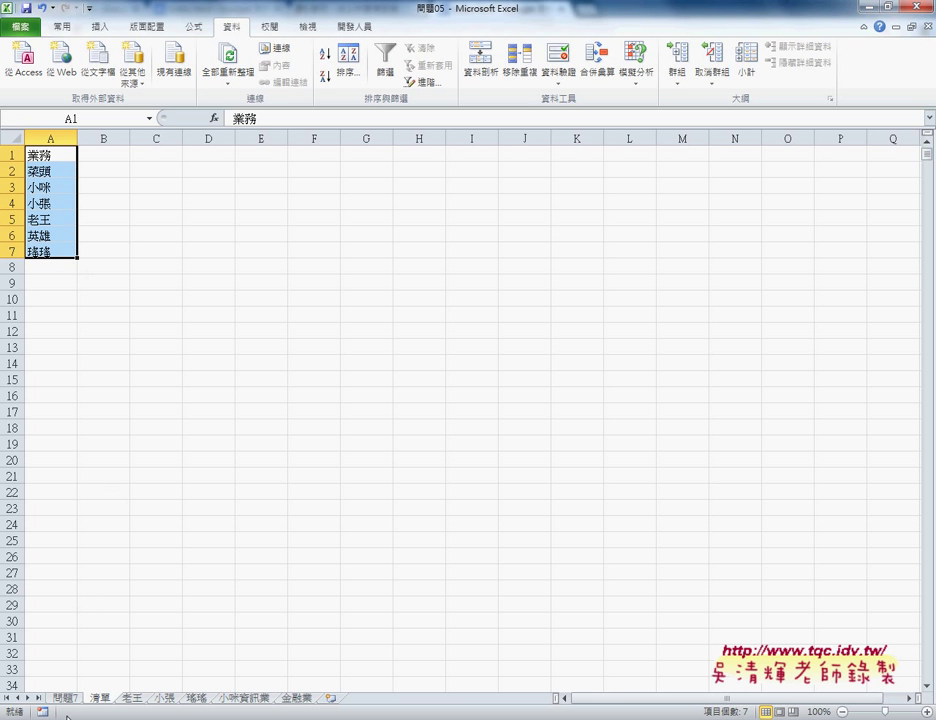
Step: Go back to the 問題7 sheet with its sales table and three filter macro buttons
click(62, 697)
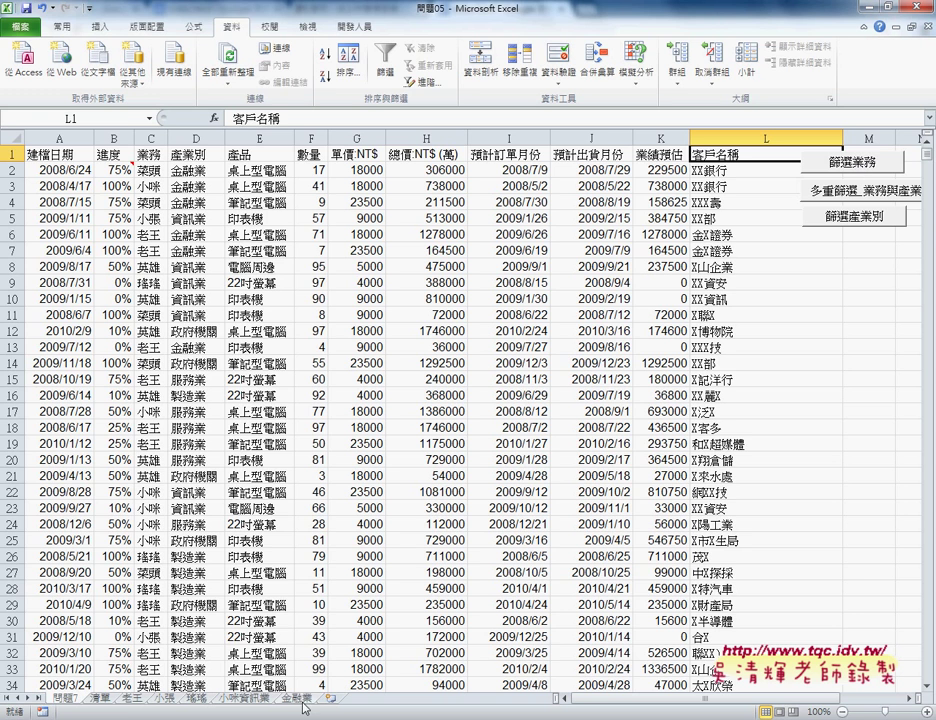
Step: Scroll the index.html code notes to the 篩選產品2, 篩選業務2 and 篩選產業別2 Subs
mouse_move(209, 672)
click(209, 670)
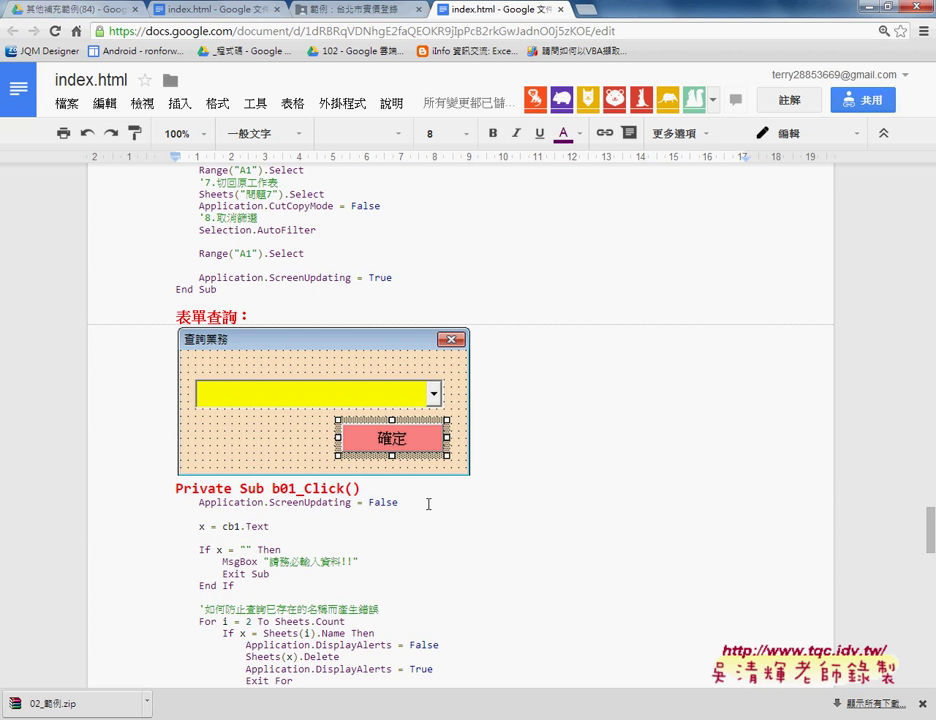
scroll(428, 503, up, 1)
scroll(428, 503, up, 3)
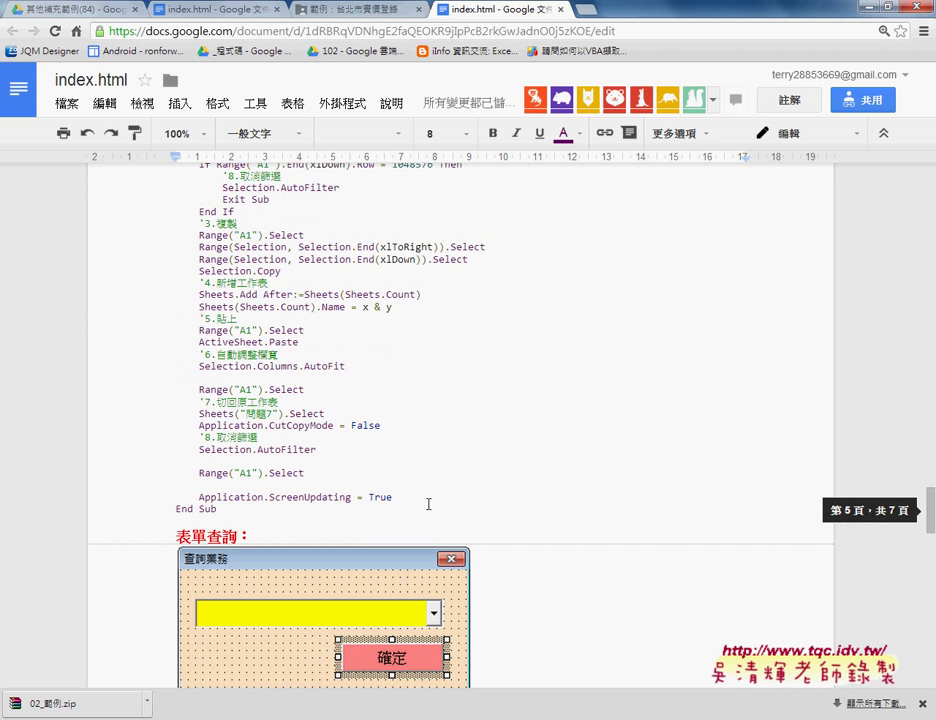
scroll(428, 503, up, 3)
scroll(428, 503, up, 1)
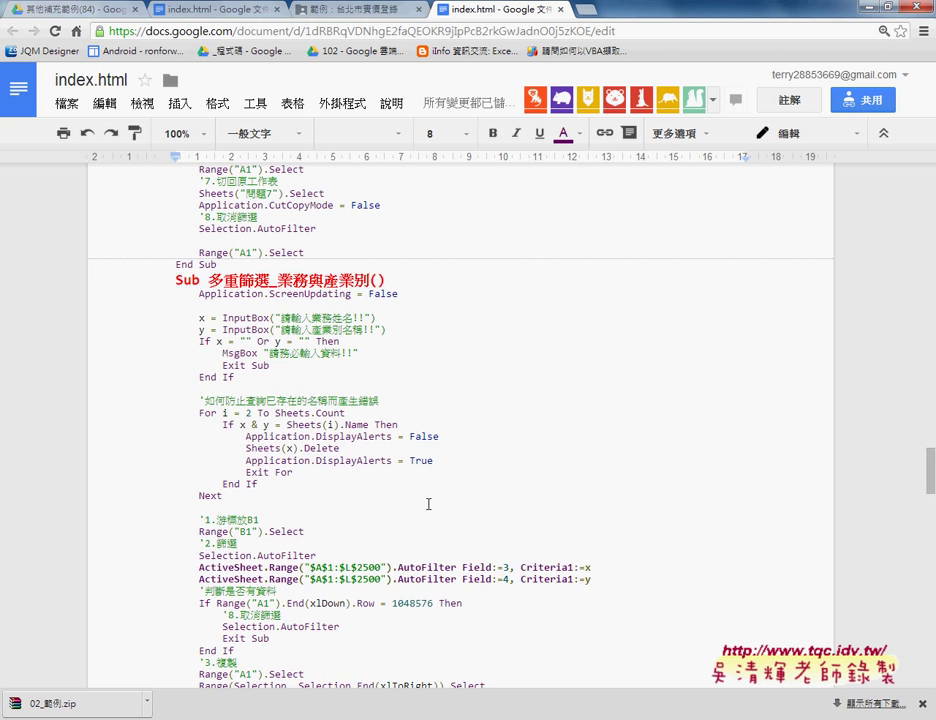
scroll(428, 503, down, 2)
scroll(428, 503, down, 3)
scroll(428, 503, down, 2)
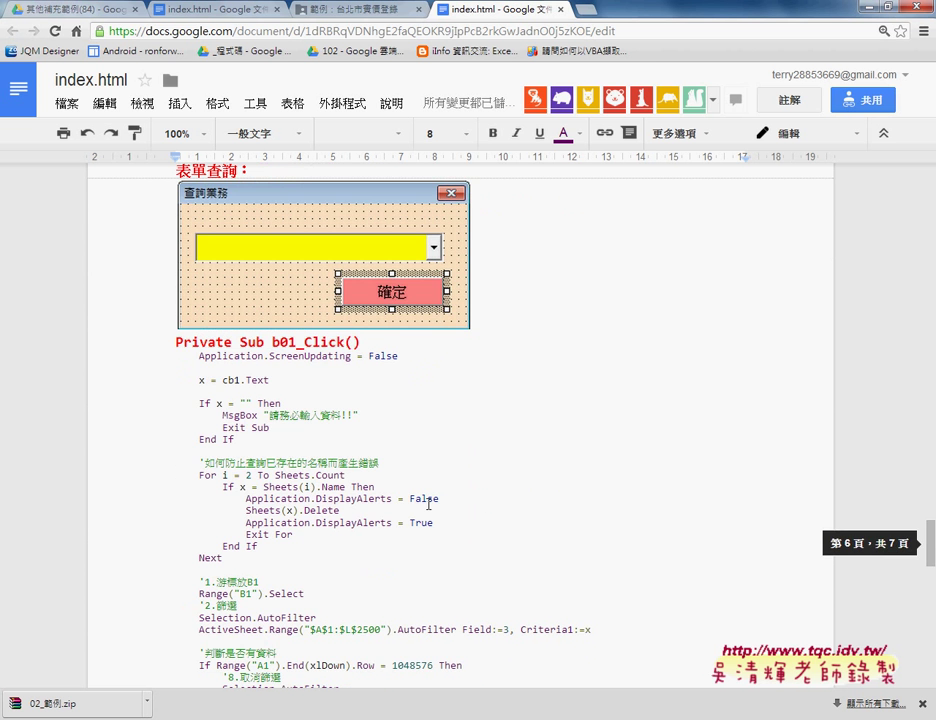
scroll(428, 503, down, 2)
scroll(428, 503, down, 3)
scroll(428, 503, up, 2)
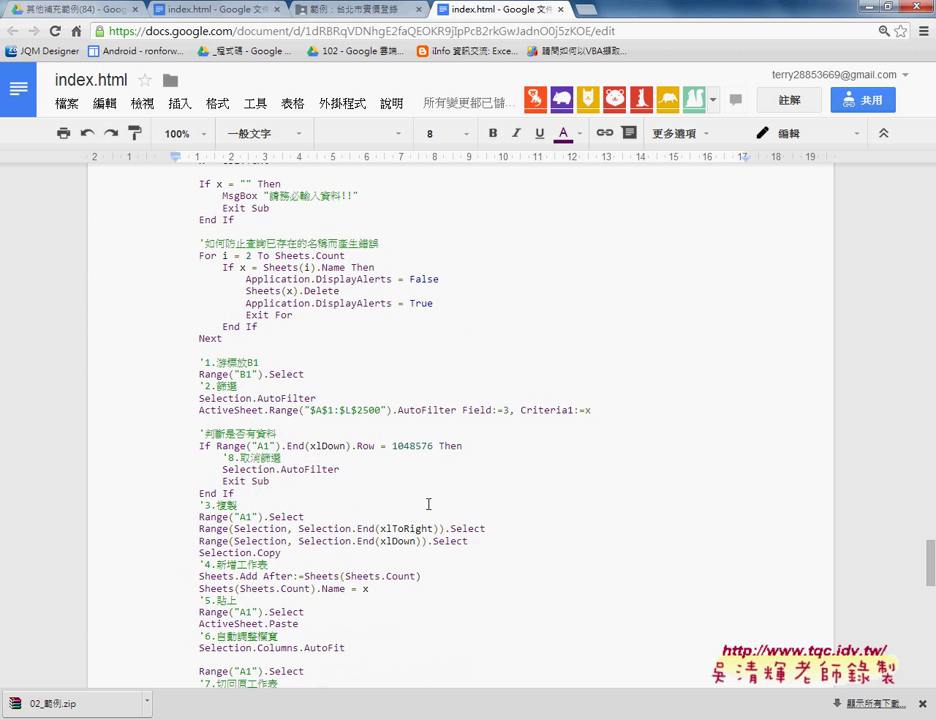
scroll(428, 503, up, 5)
scroll(428, 503, up, 5)
scroll(428, 503, up, 1)
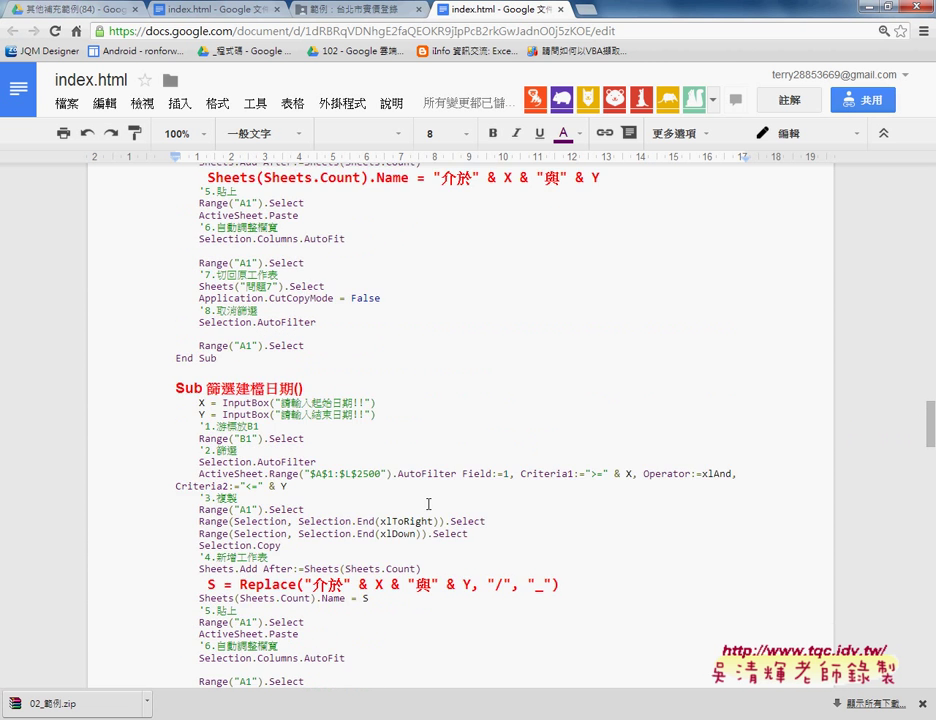
scroll(428, 503, up, 1)
scroll(428, 503, up, 1)
scroll(428, 503, up, 1)
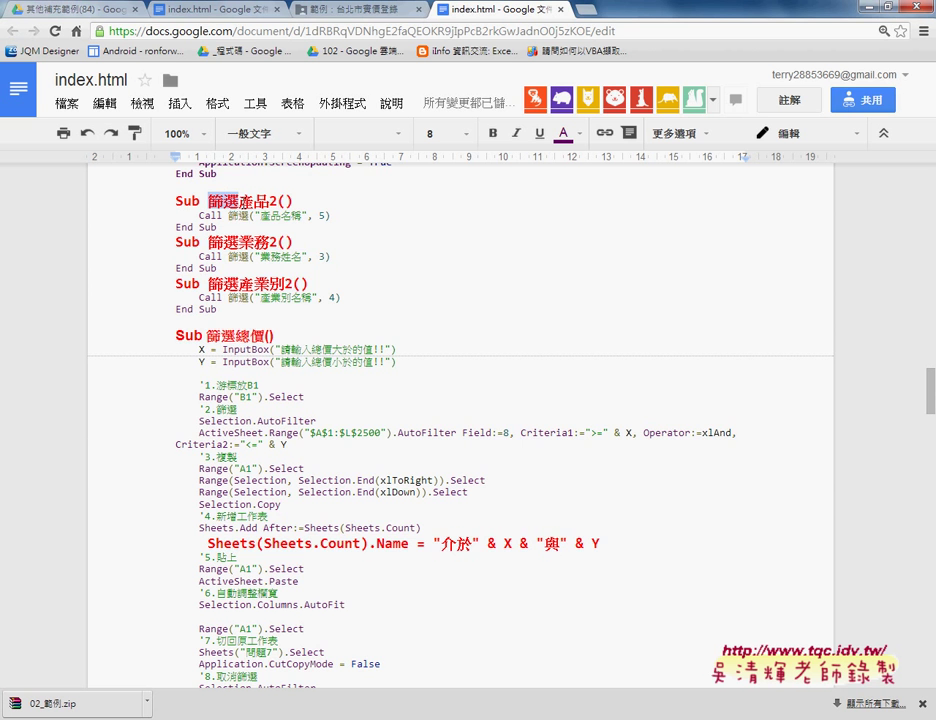
Step: Highlight the 篩選業務 and 篩選產品 macro names in the code notes
double_click(223, 200)
scroll(251, 350, up, 1)
mouse_move(285, 357)
mouse_down()
mouse_move(209, 357)
mouse_move(270, 315)
mouse_up()
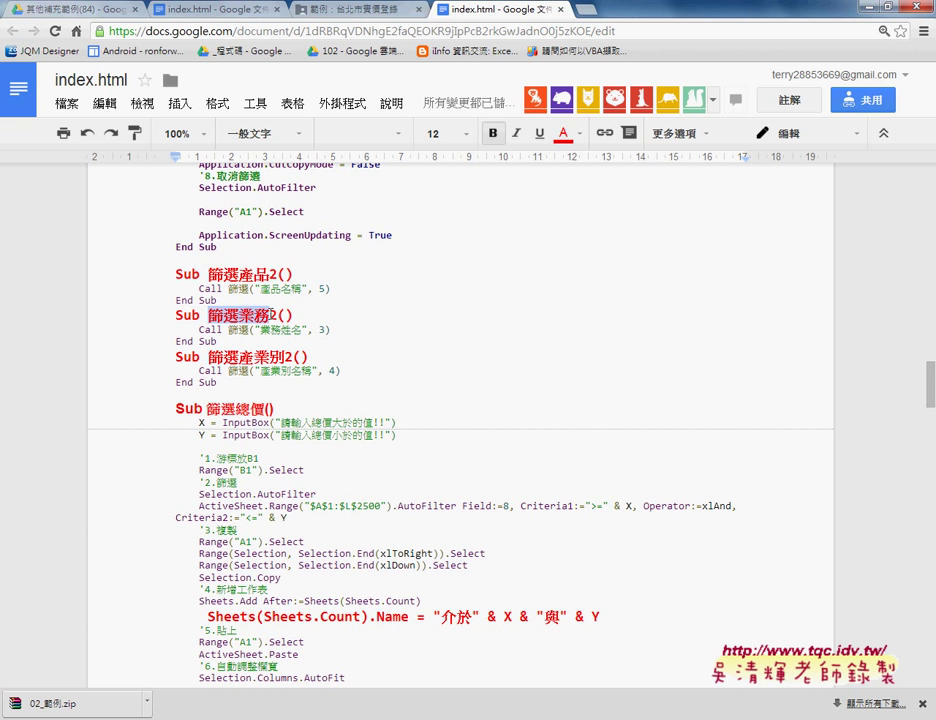
drag(209, 271, 262, 271)
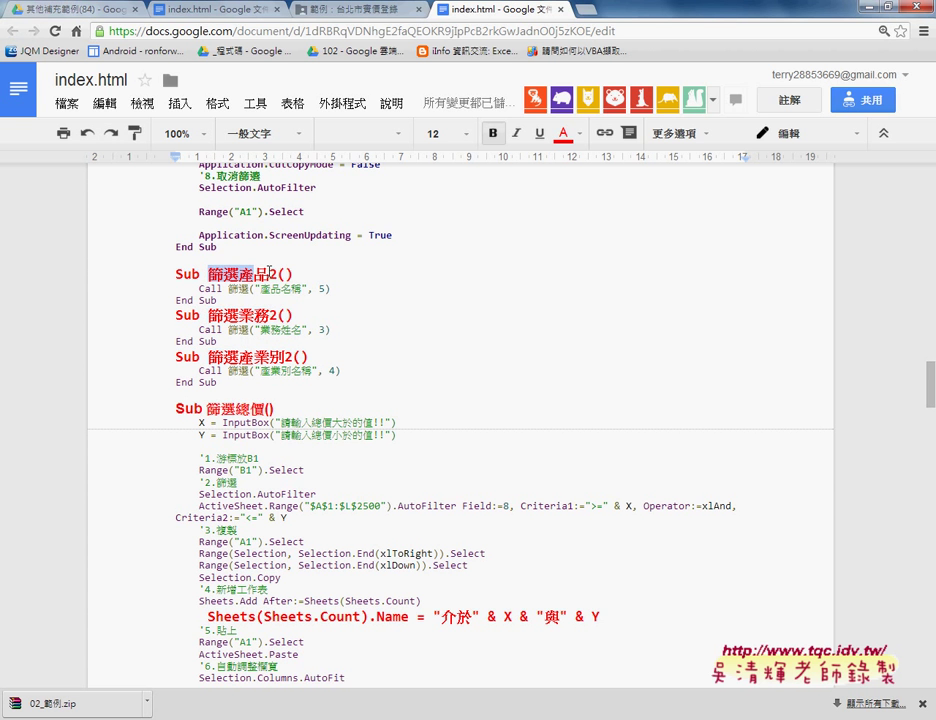
click(273, 271)
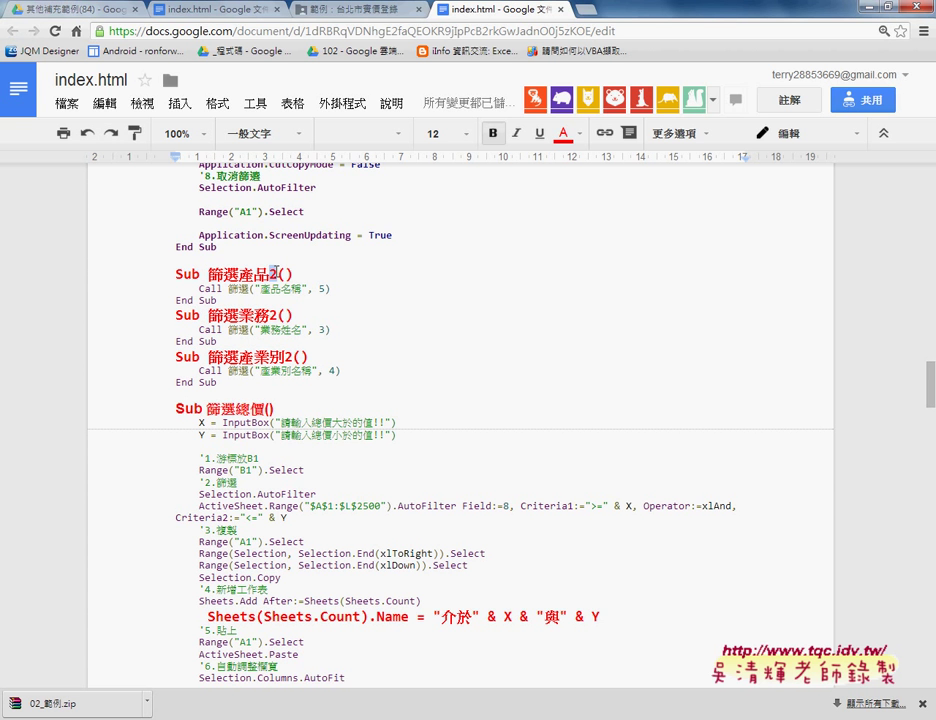
Step: Delete the 2 from Sub 篩選產業別2 and highlight the 篩選總價 macro name
click(291, 356)
key(BackSpace)
scroll(287, 356, down, 1)
drag(208, 336, 272, 336)
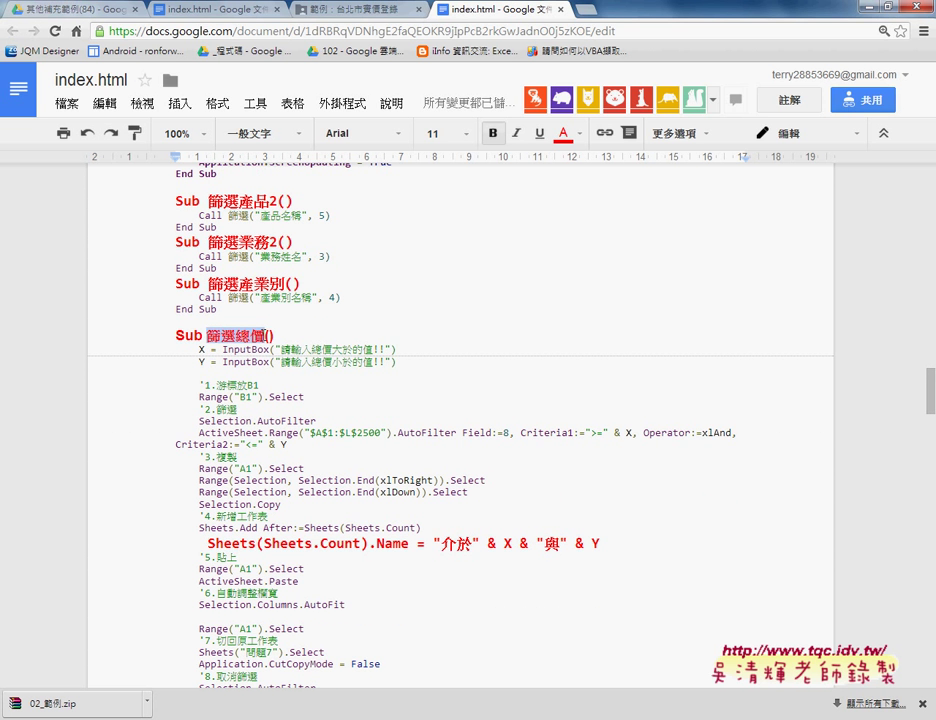
click(290, 716)
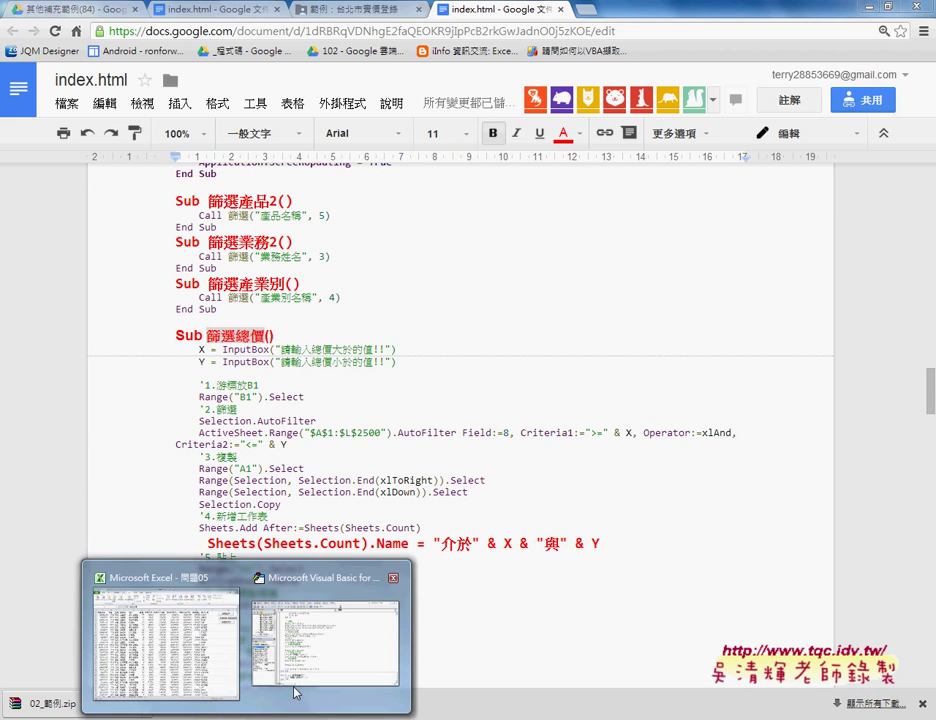
Step: Inspect 問題7 columns C–E, total price column H and cells C2, D2, then enable AutoFilter
click(165, 640)
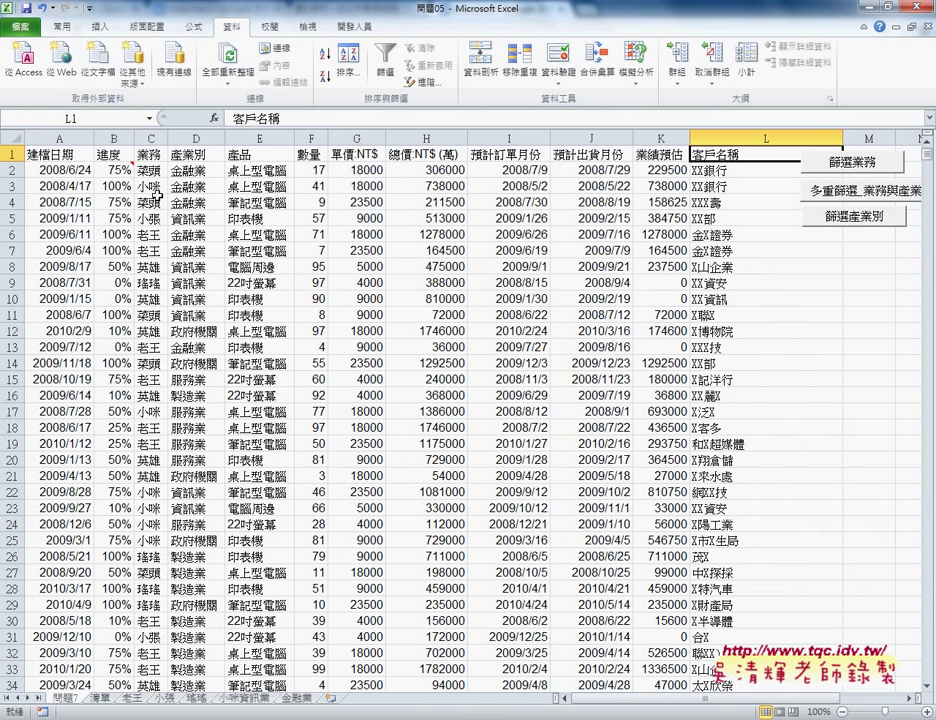
drag(150, 139, 250, 139)
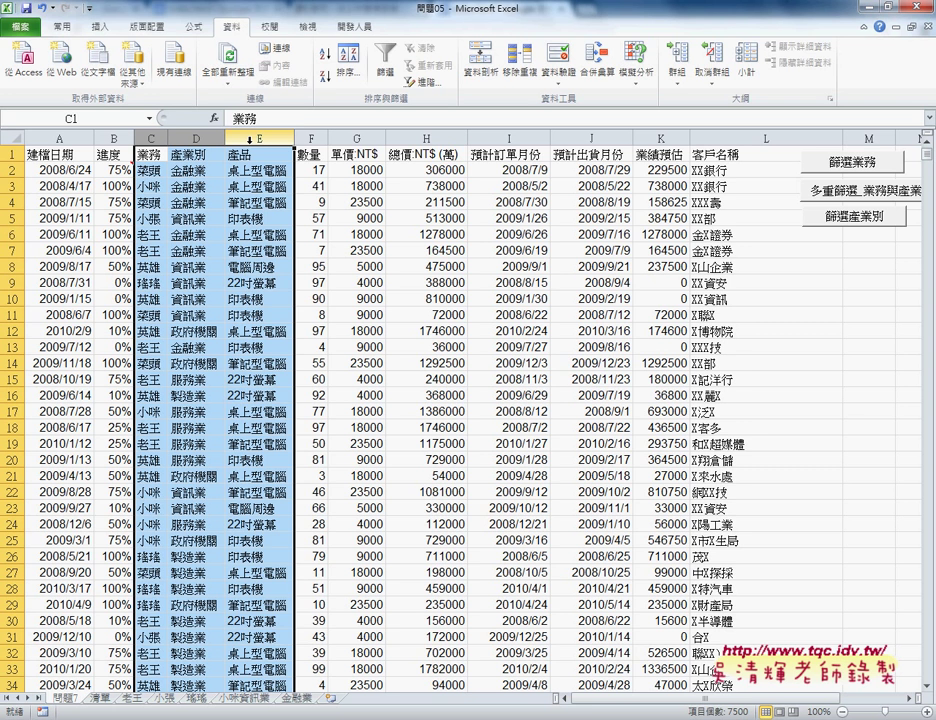
click(426, 139)
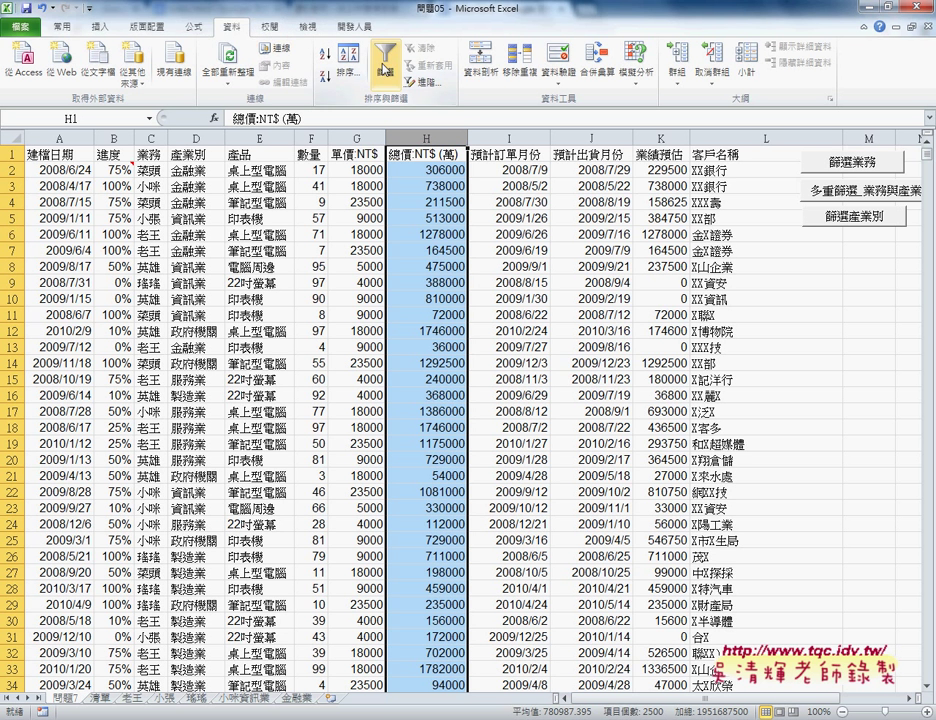
click(440, 156)
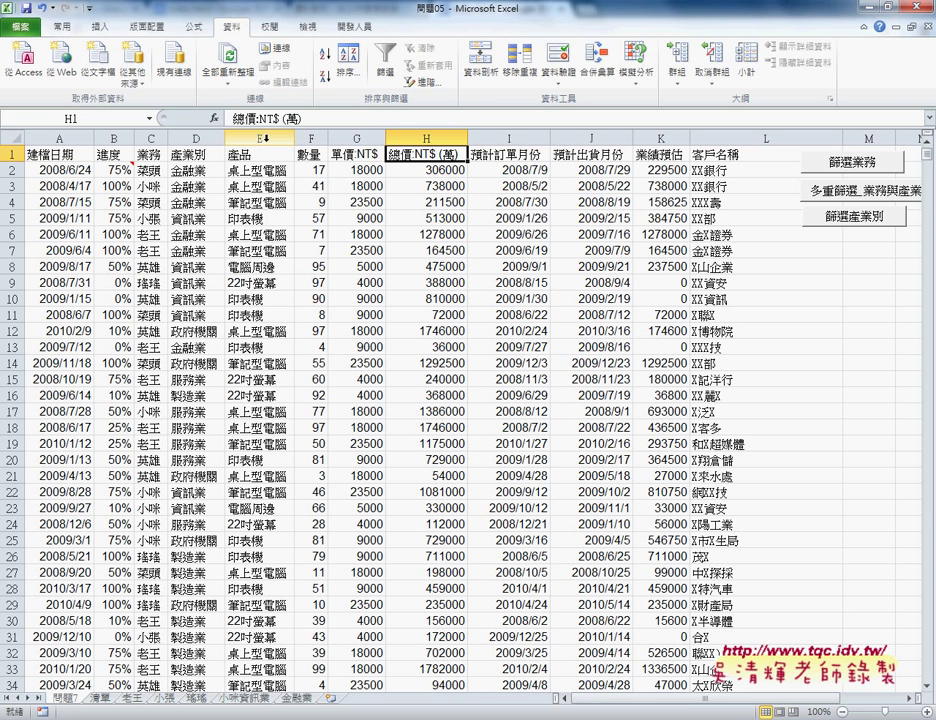
drag(260, 138, 155, 148)
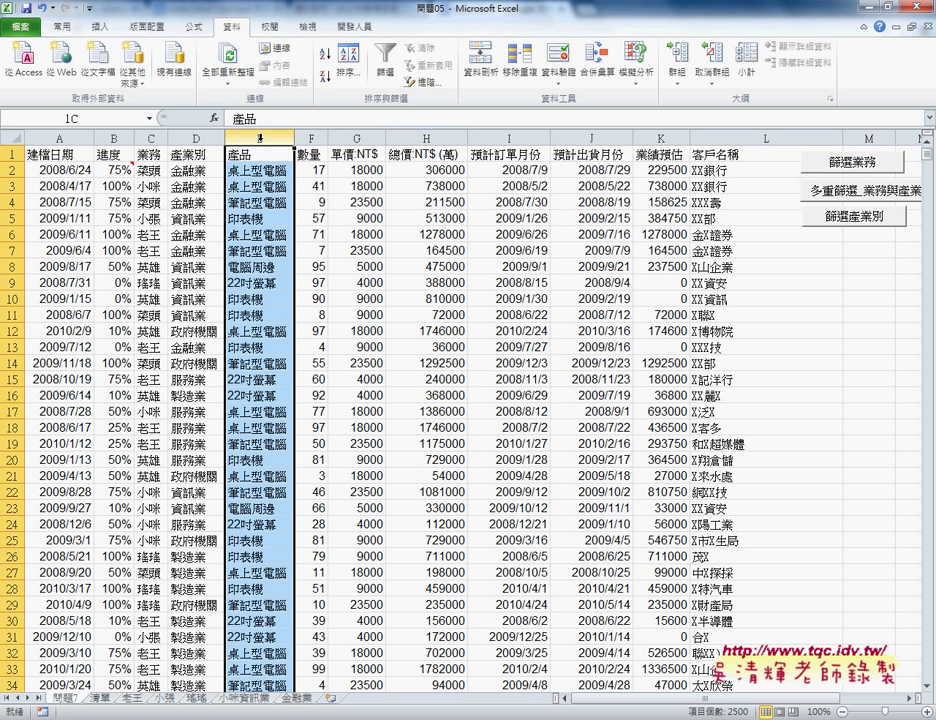
click(150, 170)
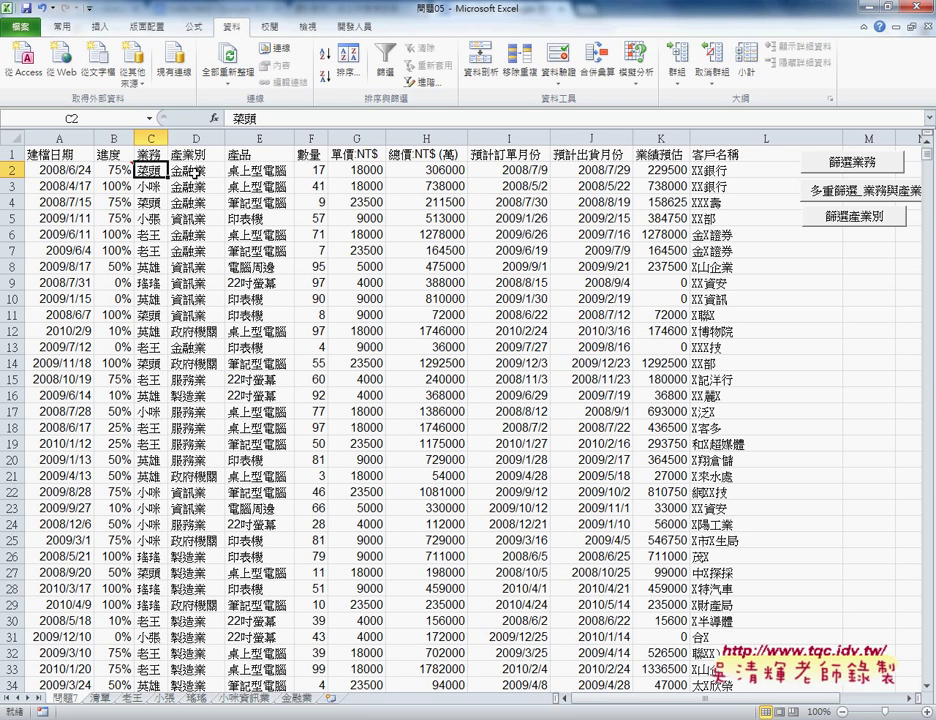
click(190, 172)
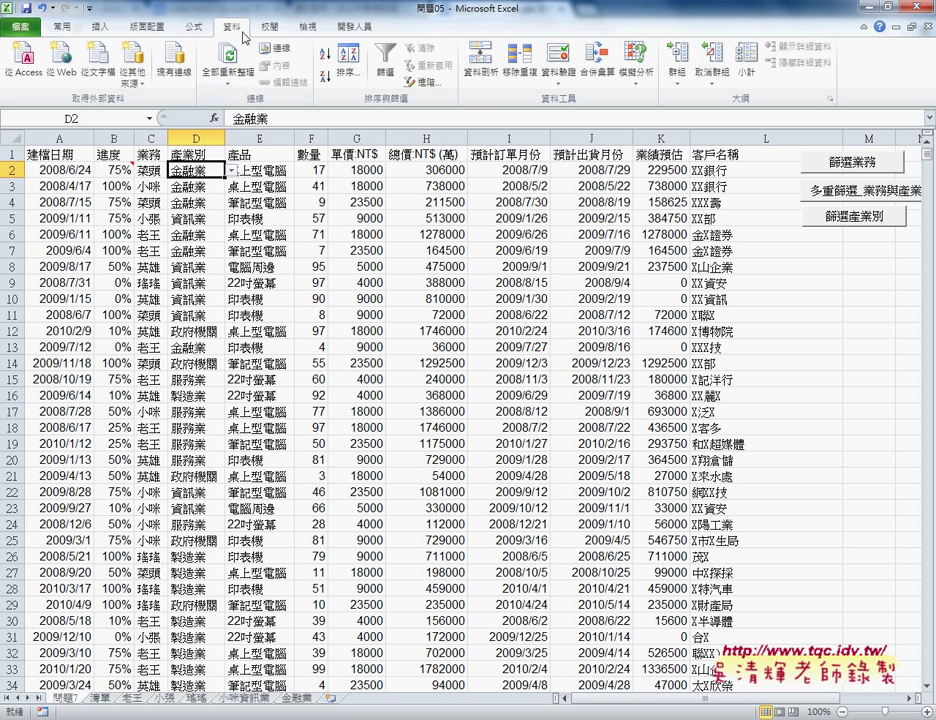
click(383, 70)
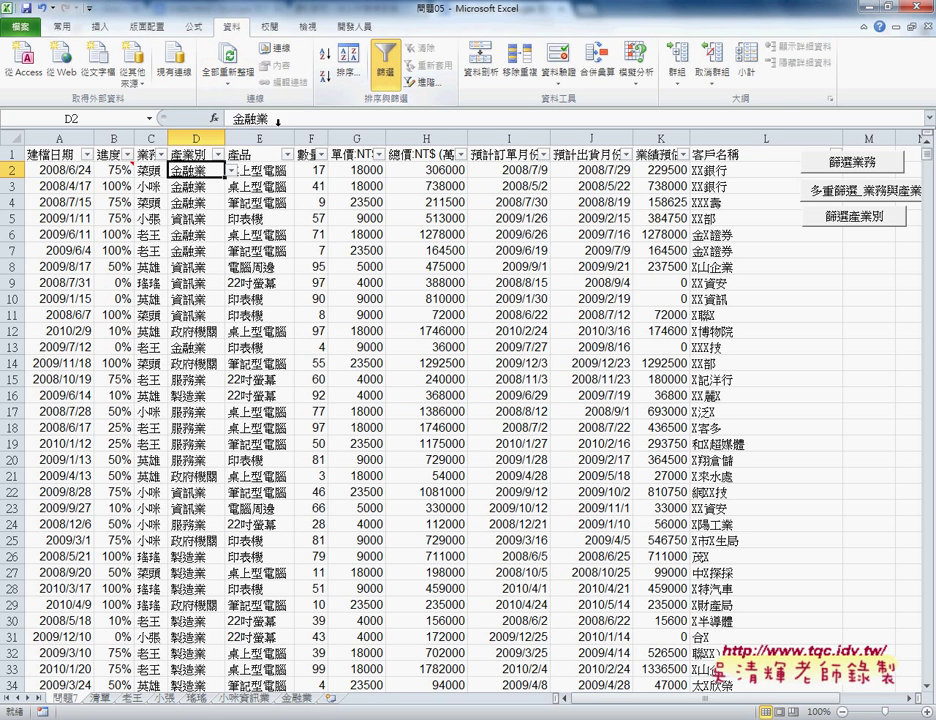
Step: Preview the 產業別 and 總價 filters, including Between, without applying, then maximize the VBA editor
click(217, 154)
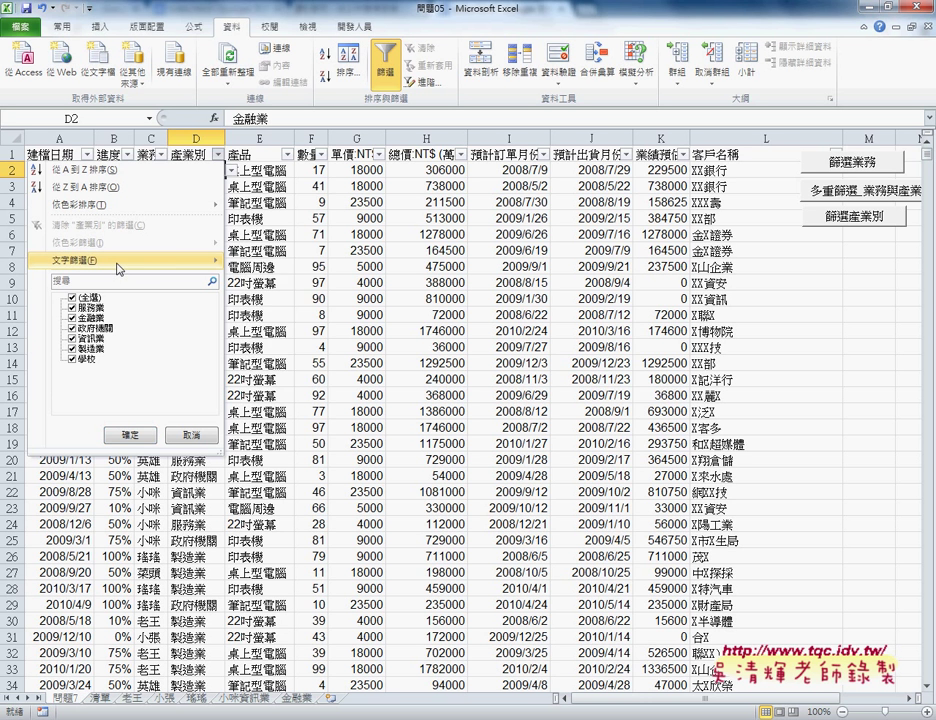
mouse_move(118, 268)
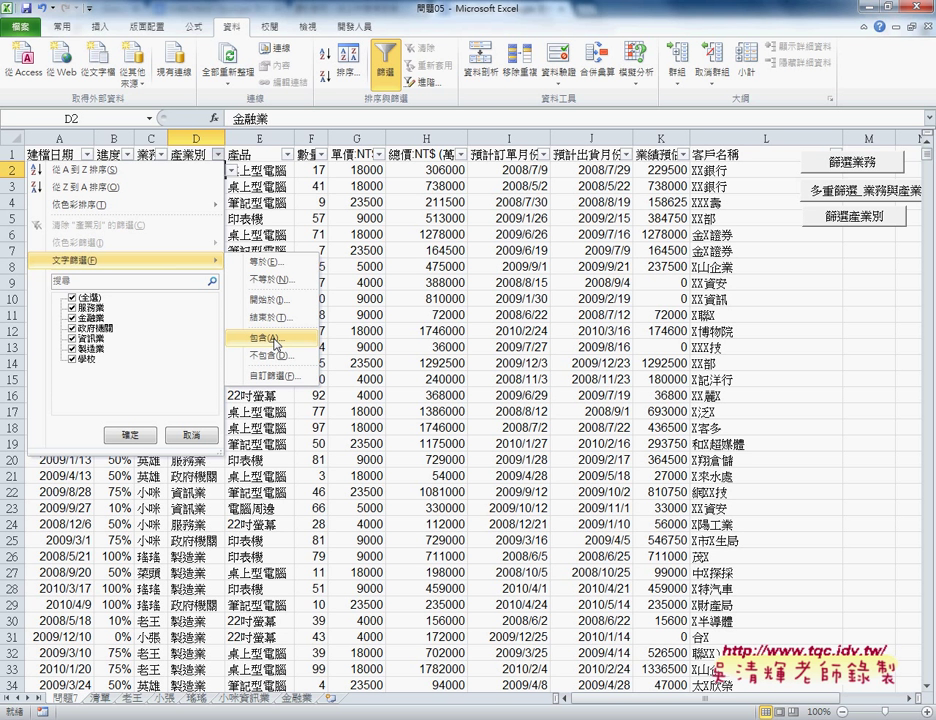
key(Escape)
click(461, 154)
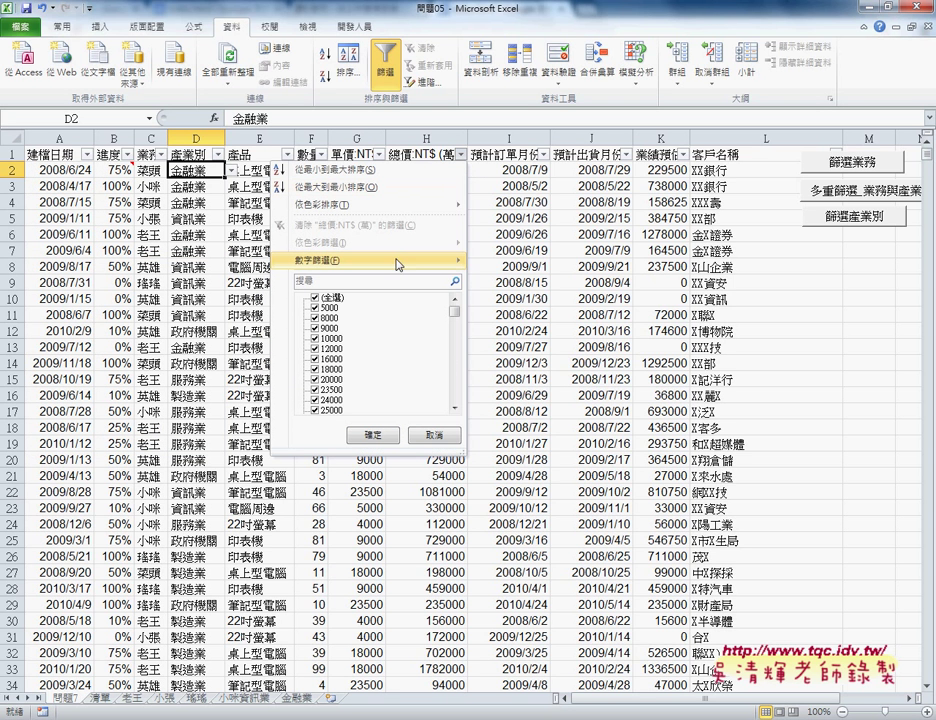
mouse_move(399, 265)
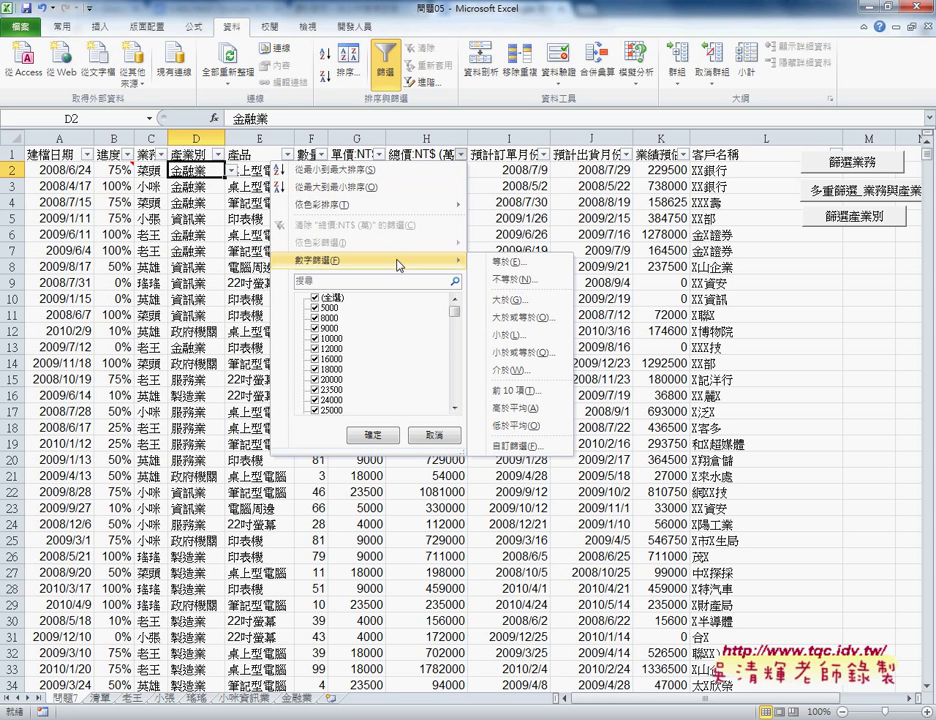
click(532, 378)
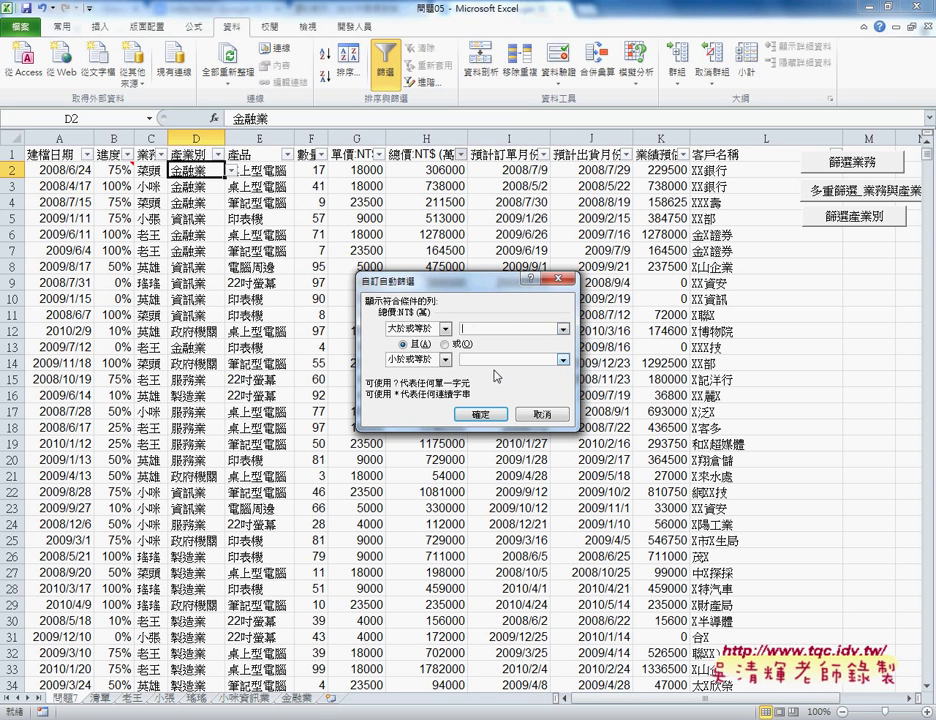
click(550, 421)
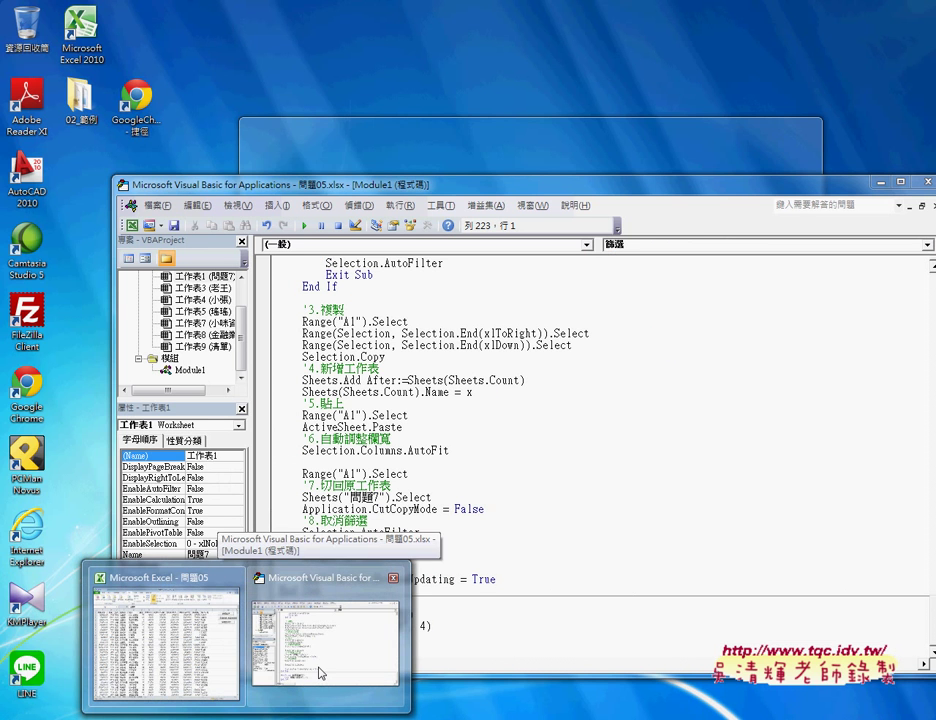
click(320, 673)
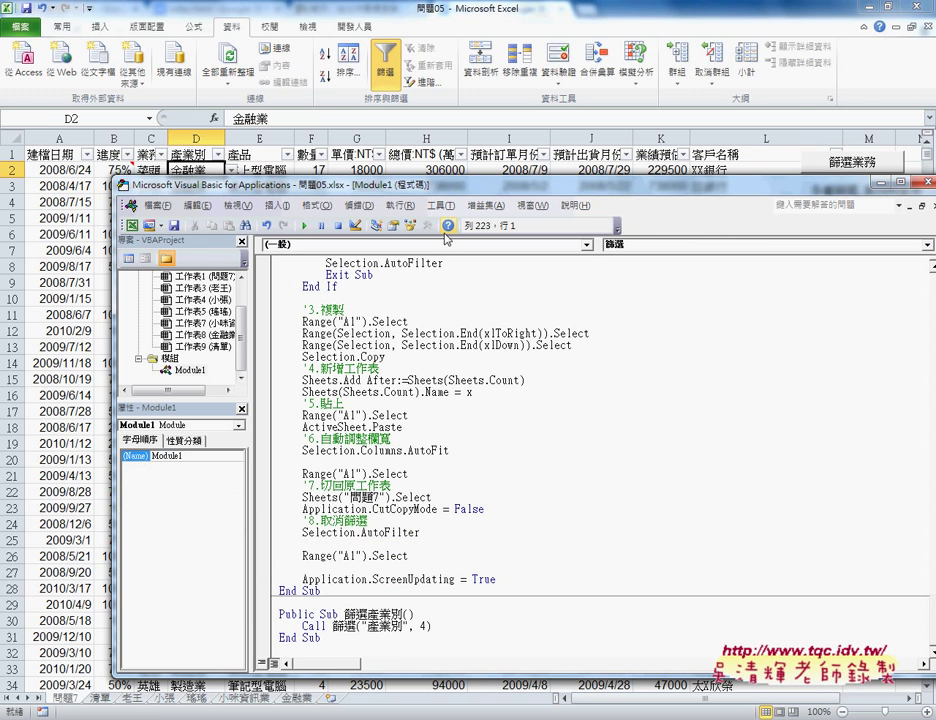
double_click(330, 232)
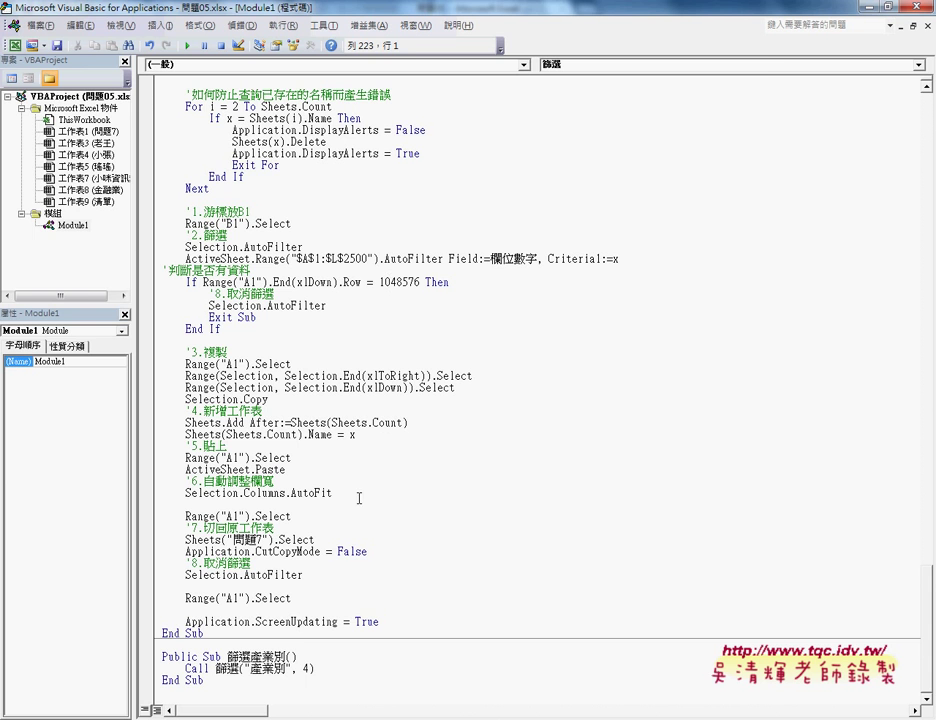
Step: In the Google Docs notes, highlight the >= comparison in 篩選總價's Criteria1
mouse_move(200, 718)
click(200, 645)
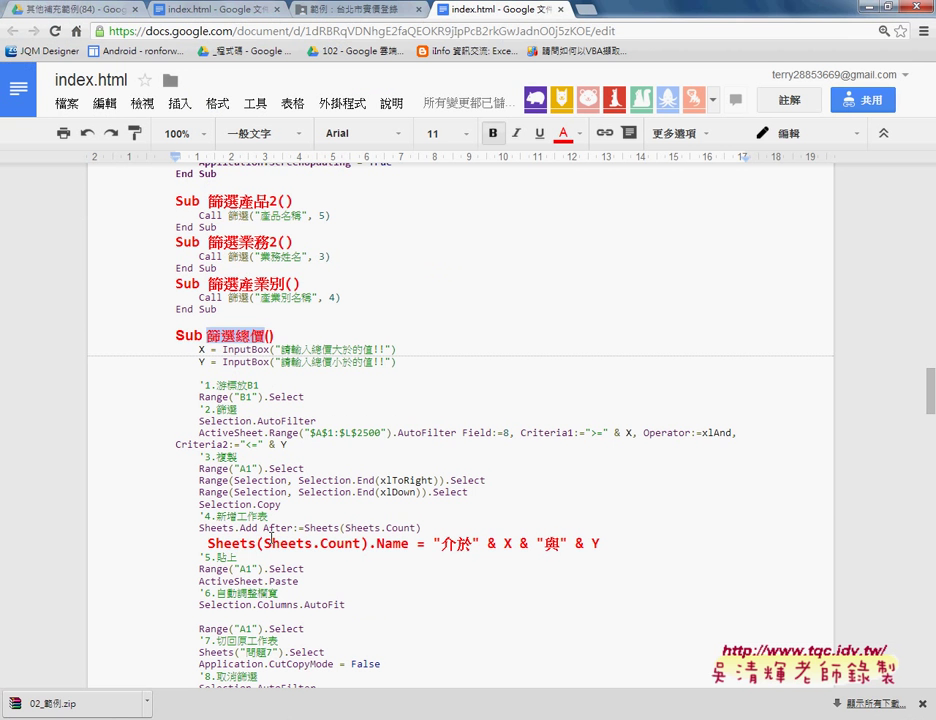
click(177, 337)
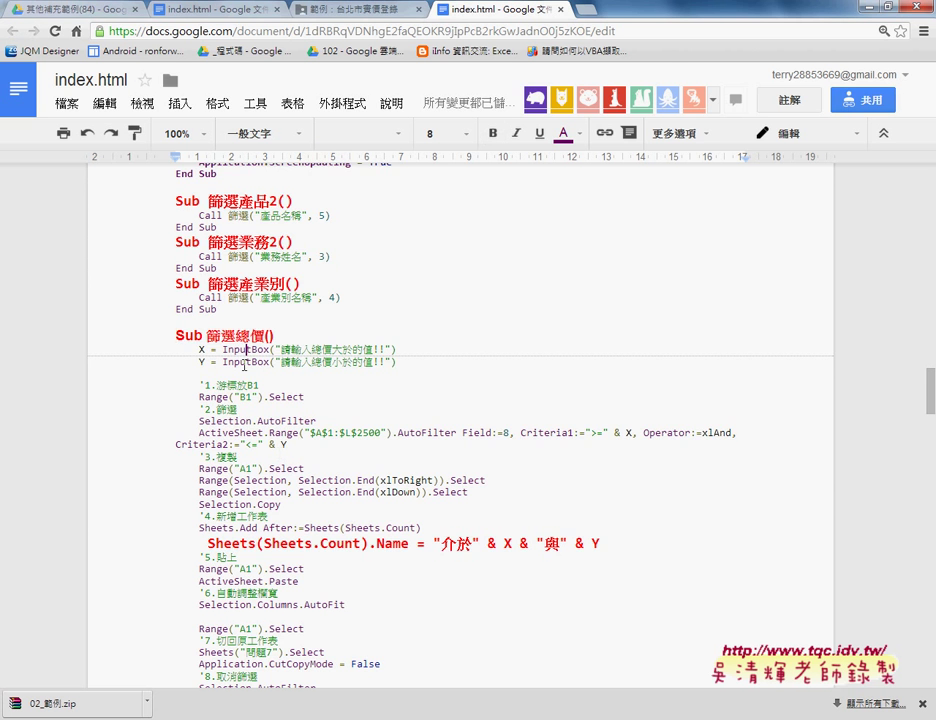
scroll(250, 400, down, 1)
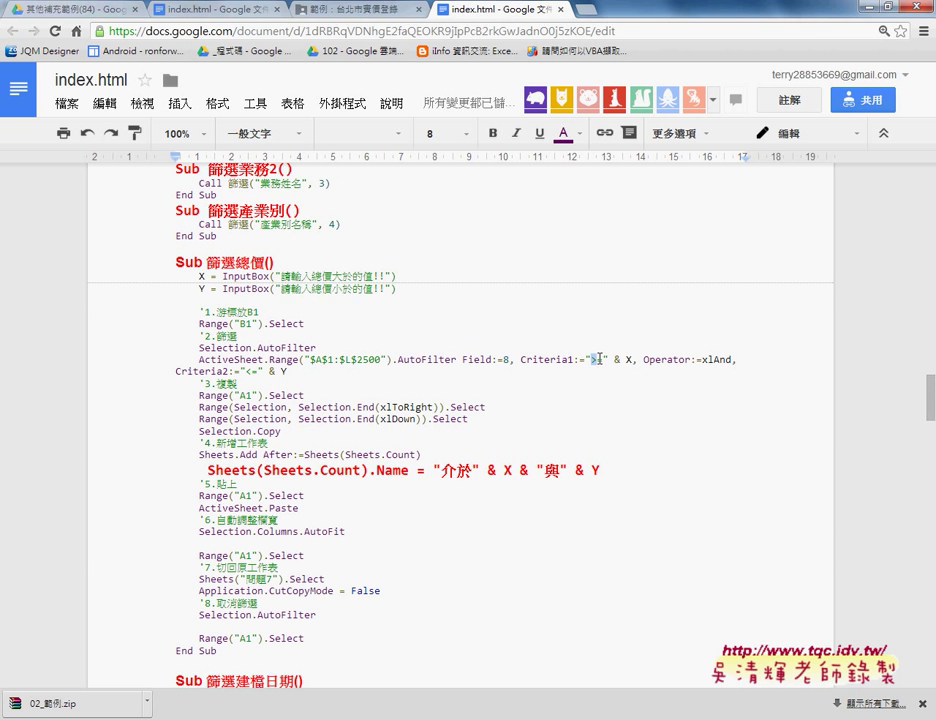
drag(589, 359, 603, 358)
click(627, 360)
Step: Highlight the xlAnd operator and the <= & Y criterion in Criteria2
text(,)
drag(643, 360, 733, 360)
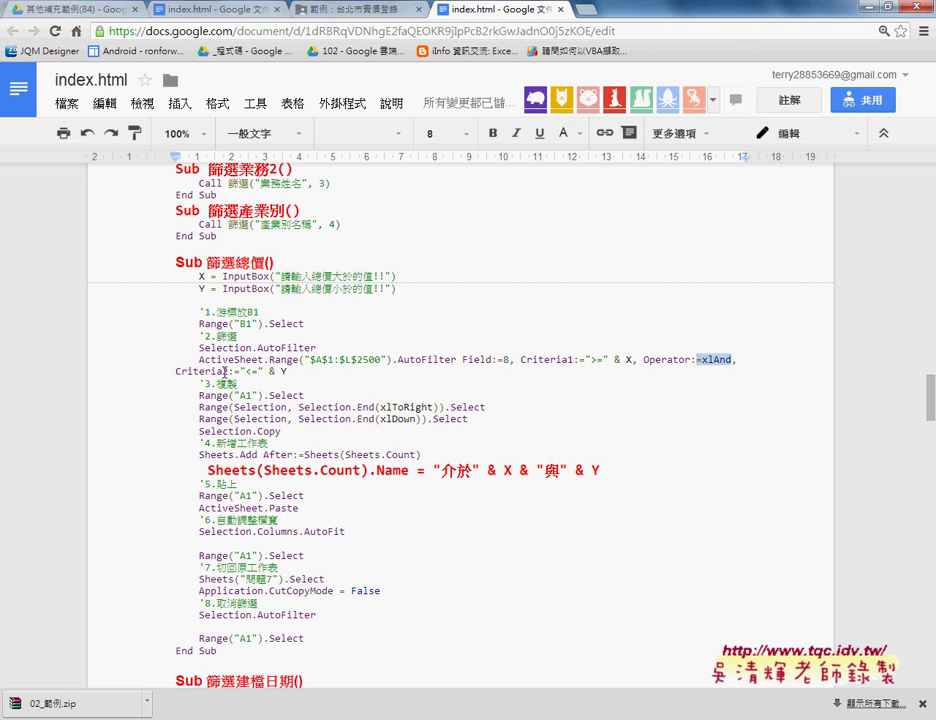
key(Right)
text(,)
click(231, 371)
text(:)
drag(246, 371, 292, 371)
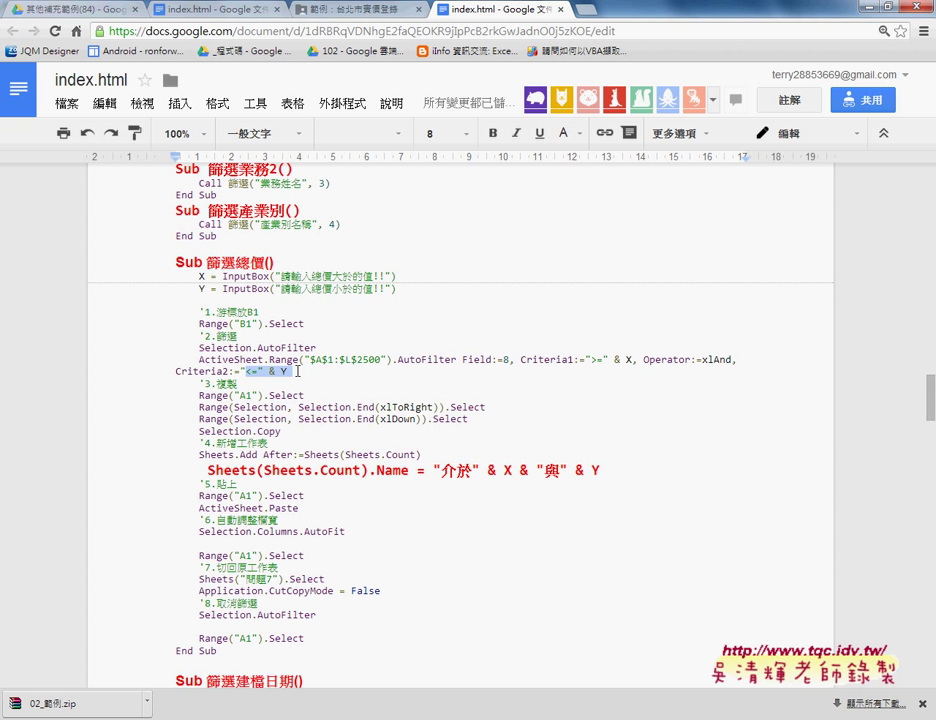
click(208, 469)
Step: Review the sheet-naming line's X and Y variables, then copy the whole 篩選總價 procedure
drag(208, 469, 477, 469)
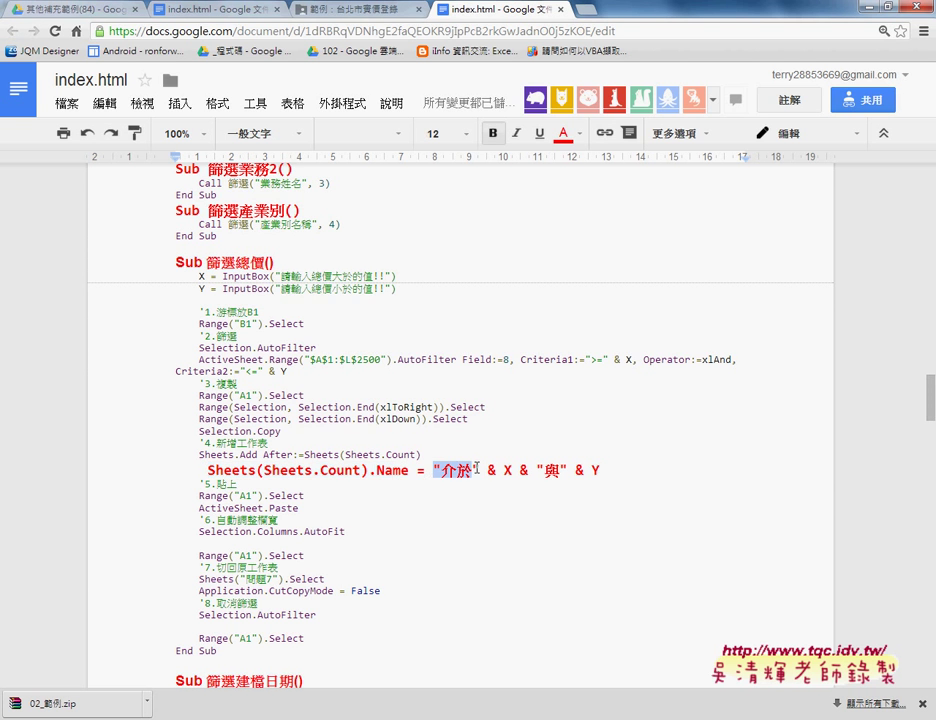
click(558, 469)
double_click(603, 469)
click(215, 640)
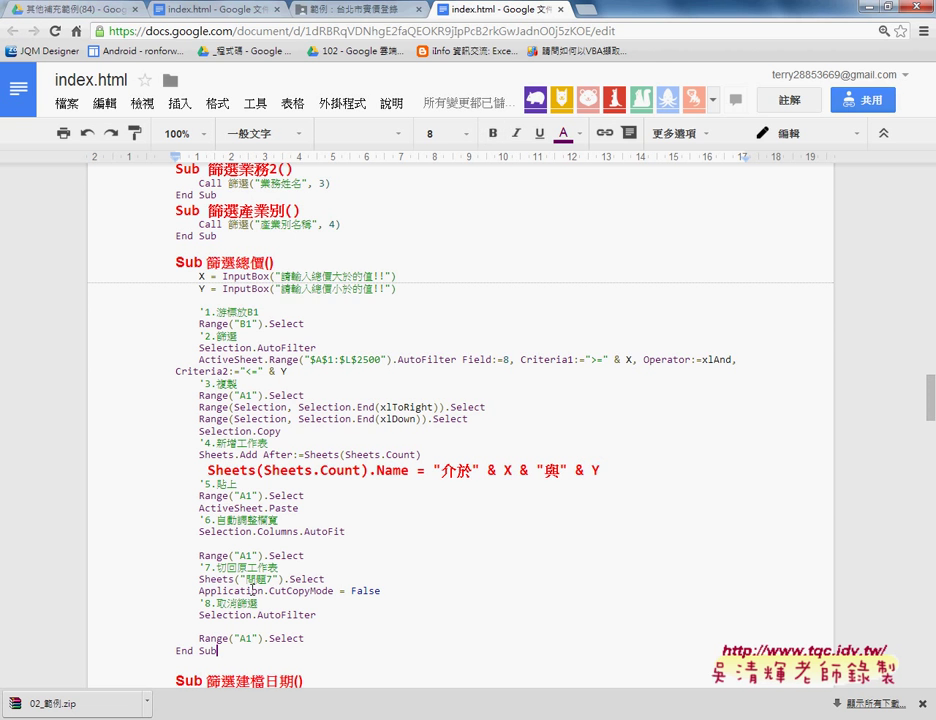
shift+click(177, 260)
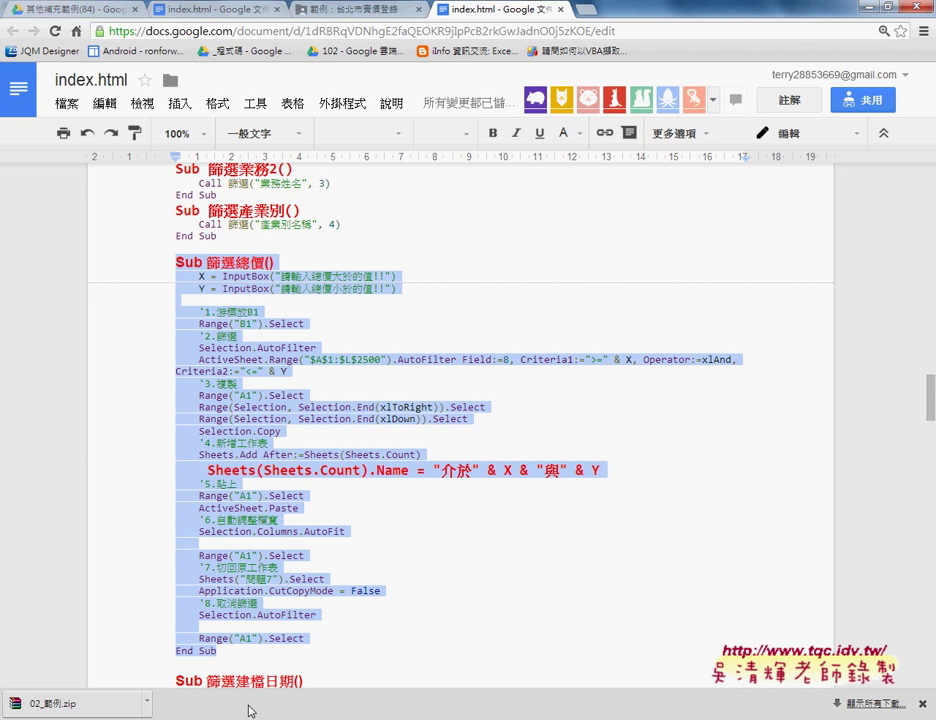
click(334, 668)
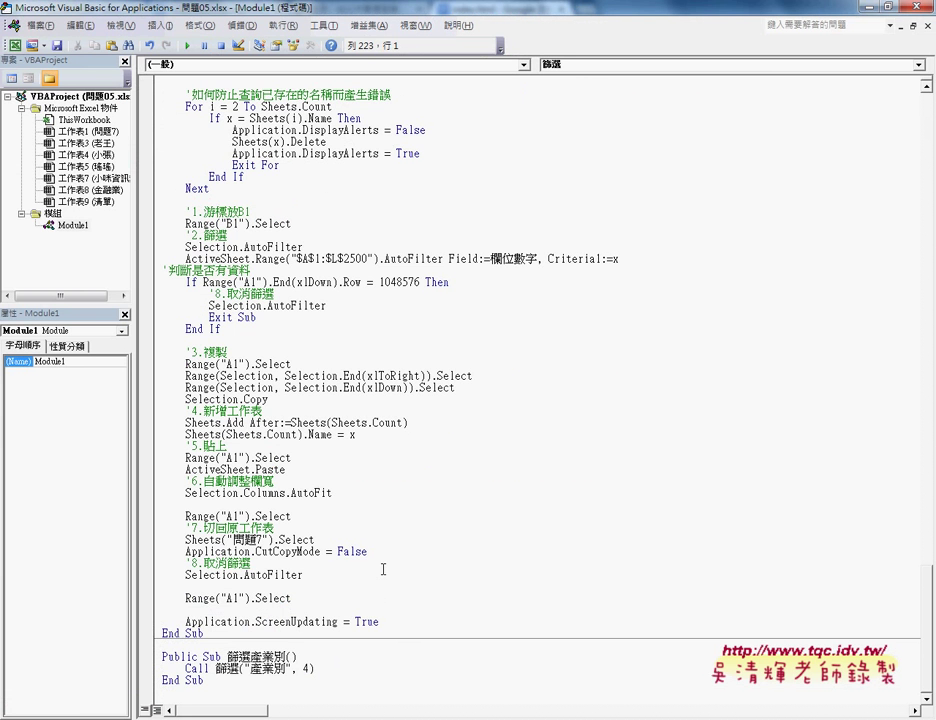
Step: Paste the 篩選總價 procedure below 篩選產業別 and resize the VBA editor beside Excel
click(179, 691)
key(ctrl+v)
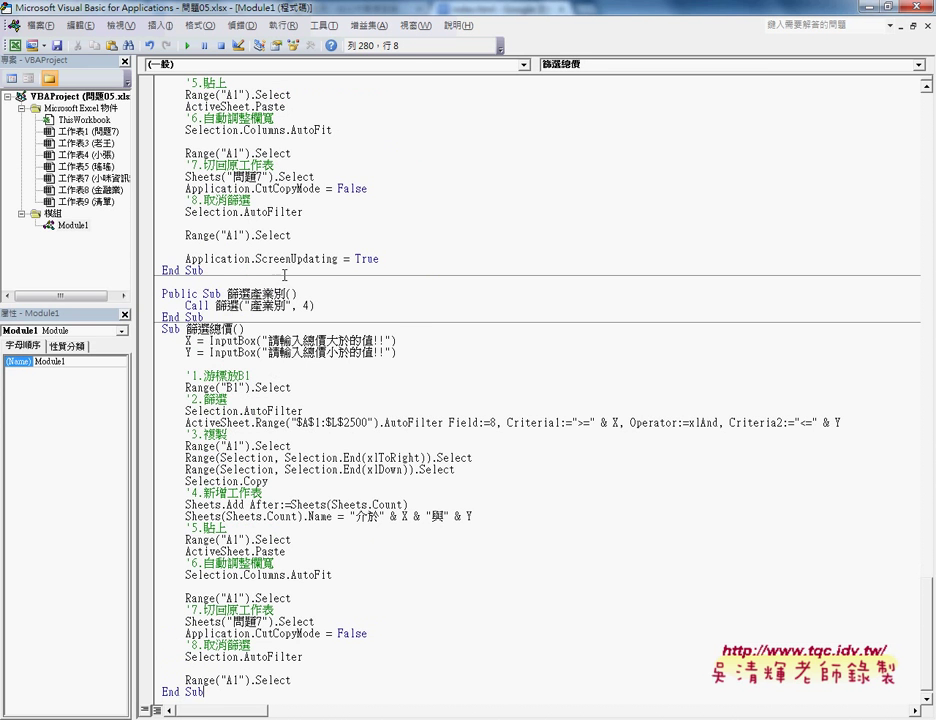
double_click(125, 8)
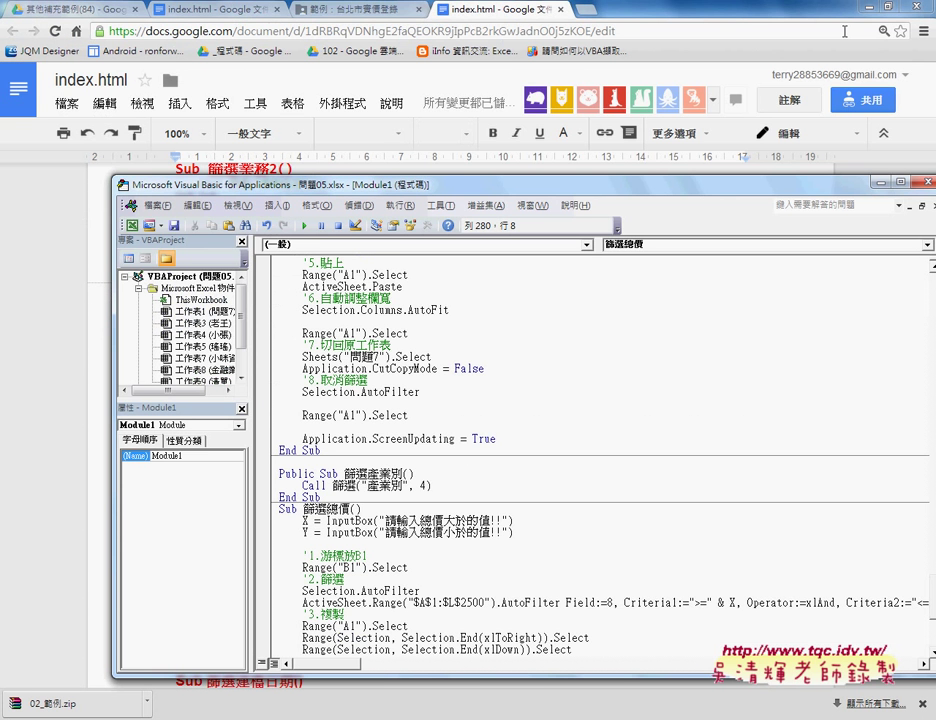
double_click(638, 10)
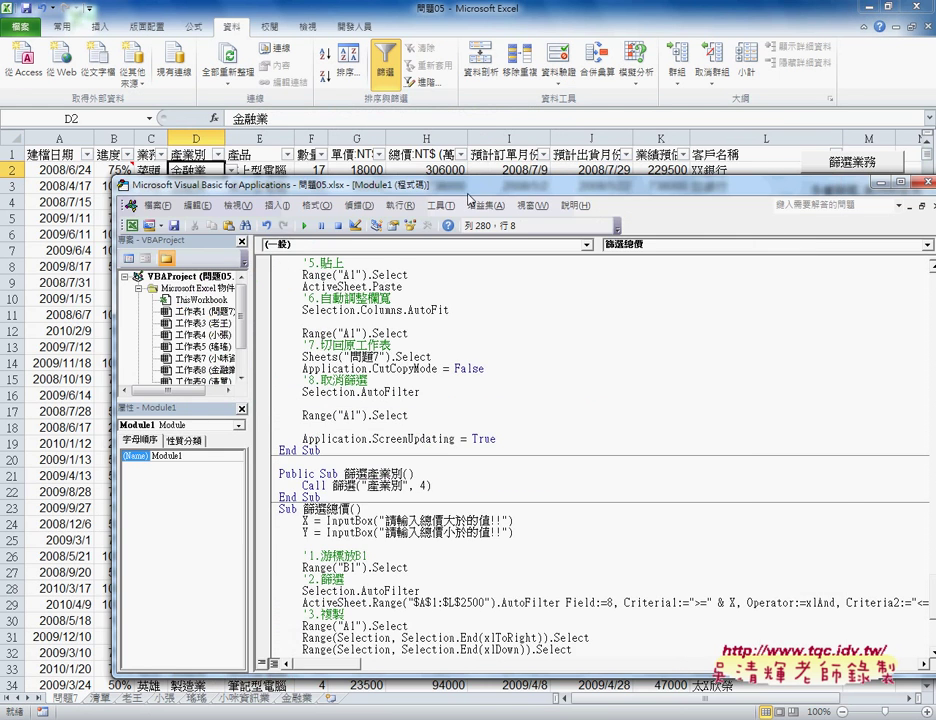
drag(468, 199, 735, 192)
Step: Turn off filtering on the 問題7 sheet and bring the VBA editor back
click(388, 77)
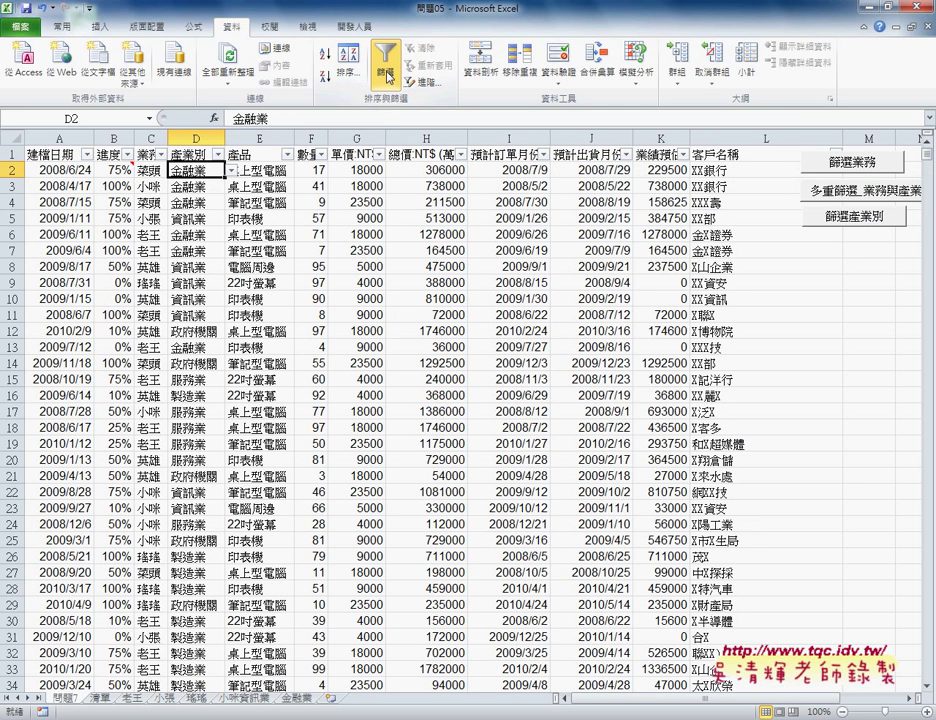
click(388, 77)
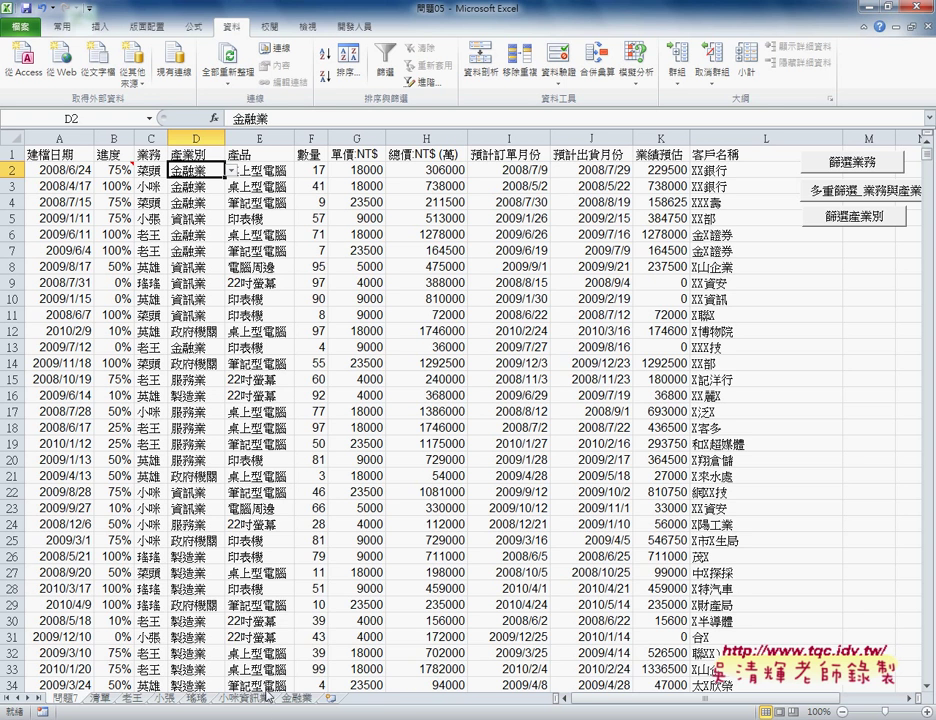
mouse_move(181, 715)
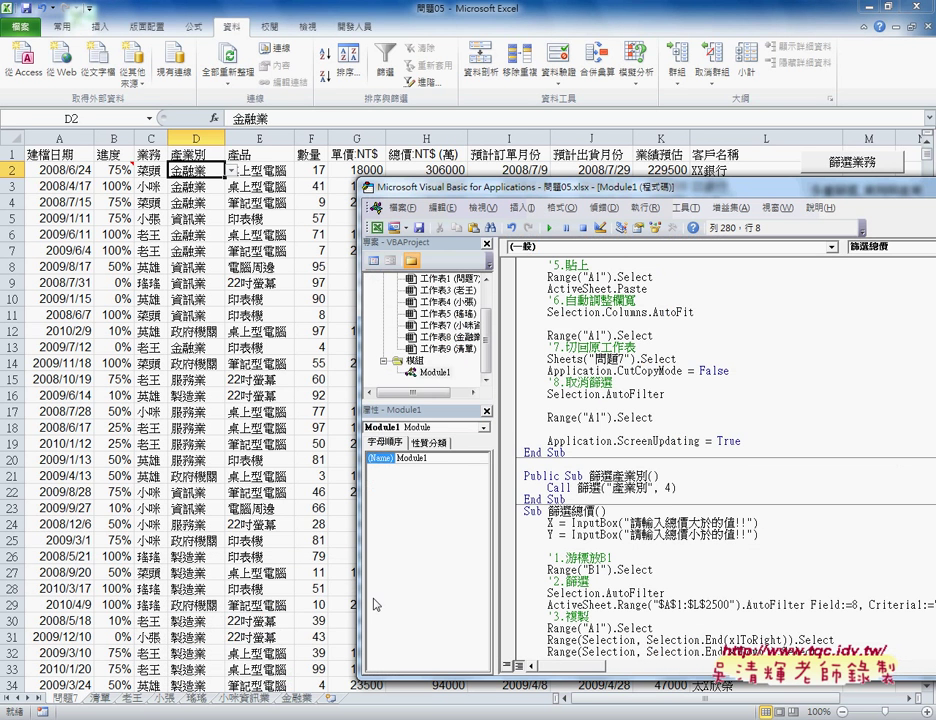
click(234, 489)
Step: Run 篩選總價 with a 50000 minimum and 100000 maximum, then view the 介於50000與100000 sheet
click(549, 228)
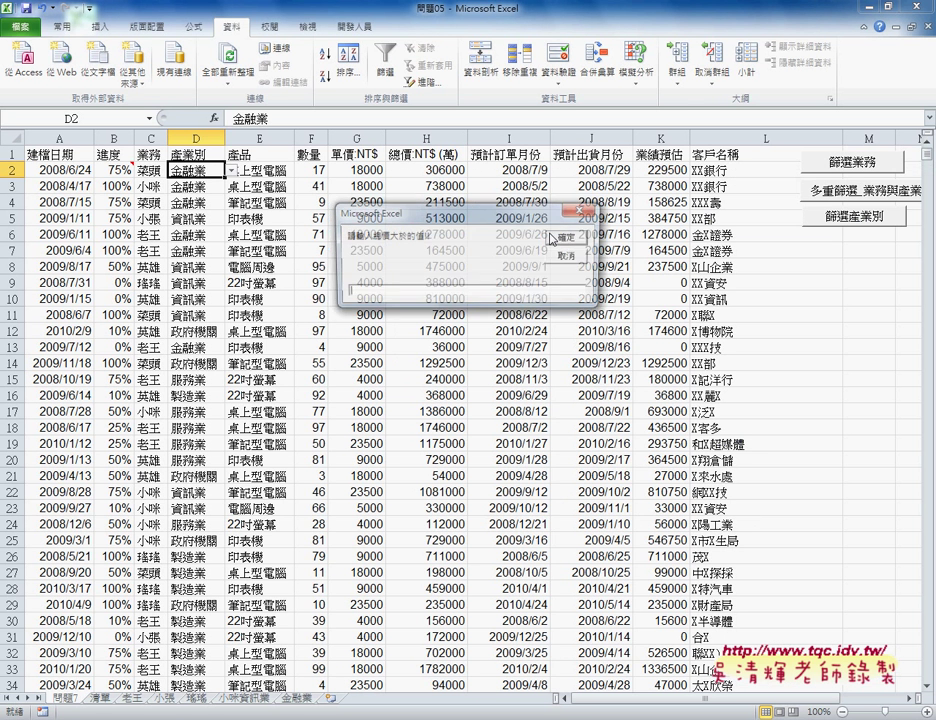
text(50000)
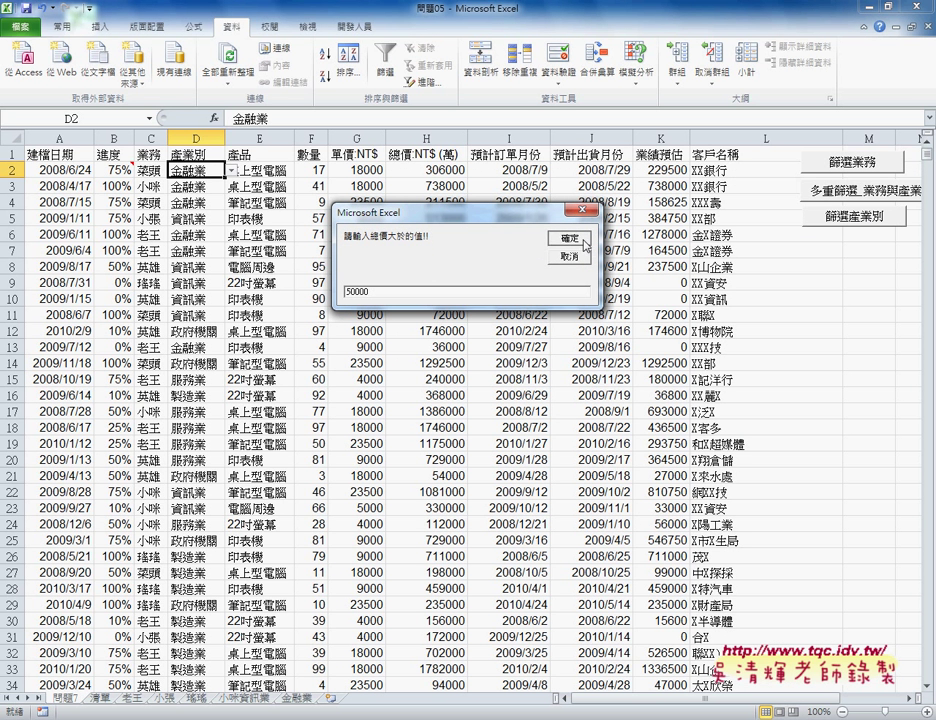
click(568, 237)
text(100)
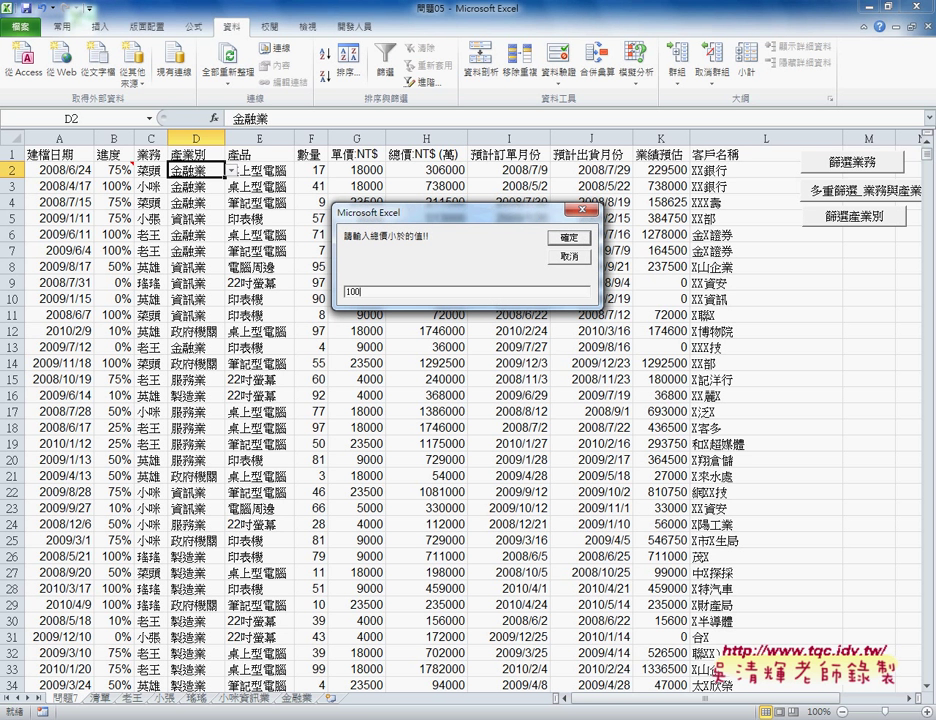
text(000)
click(569, 240)
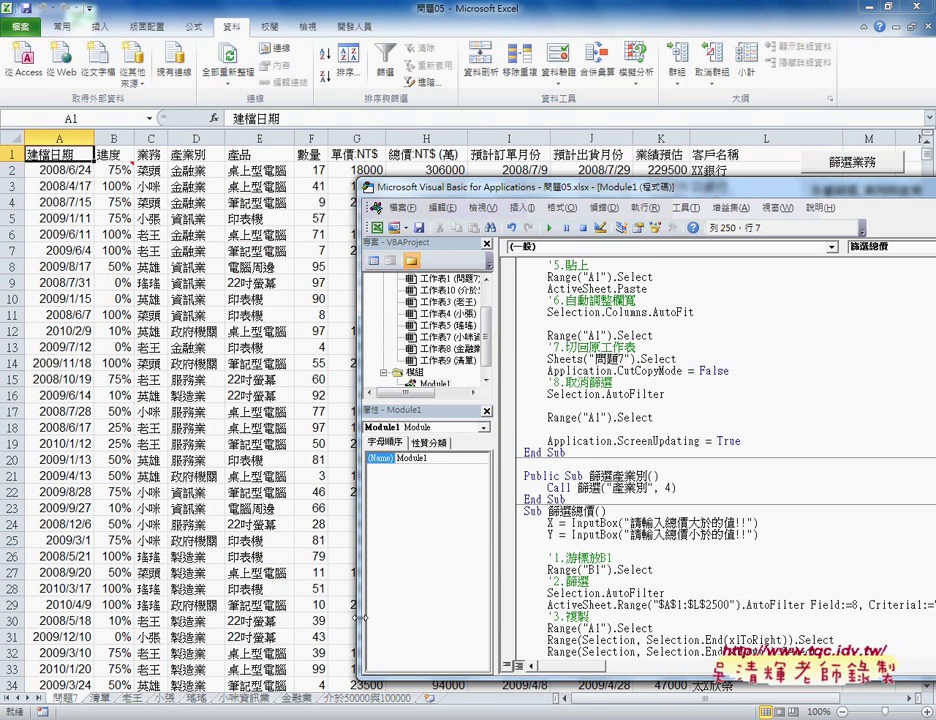
click(345, 706)
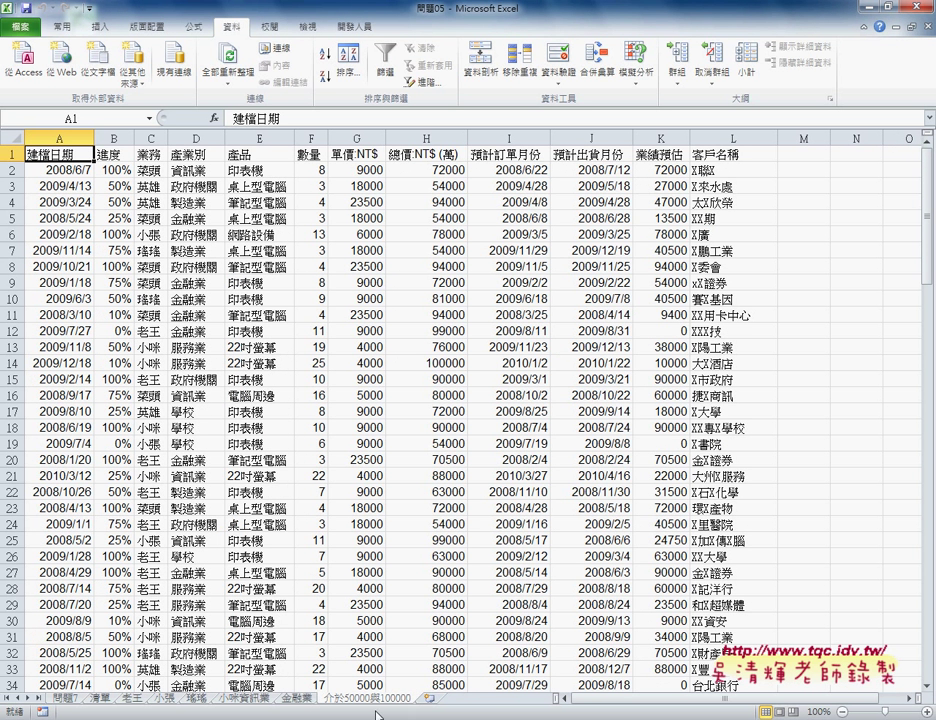
Step: Highlight the >= and <= comparisons in Criteria1 and Criteria2 of Sub 篩選建檔日期
mouse_move(200, 718)
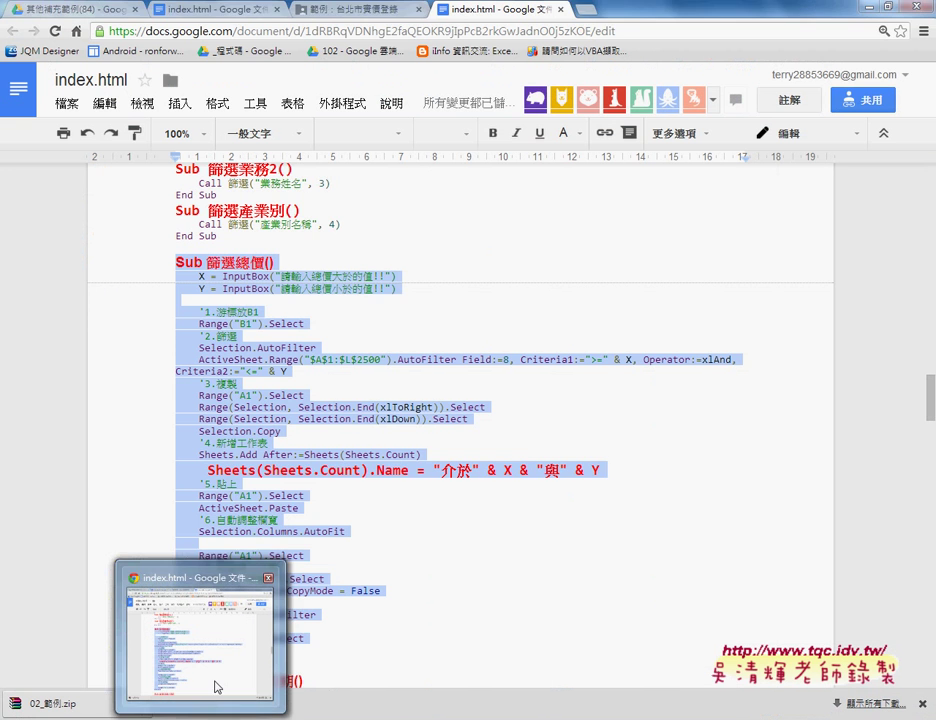
click(200, 635)
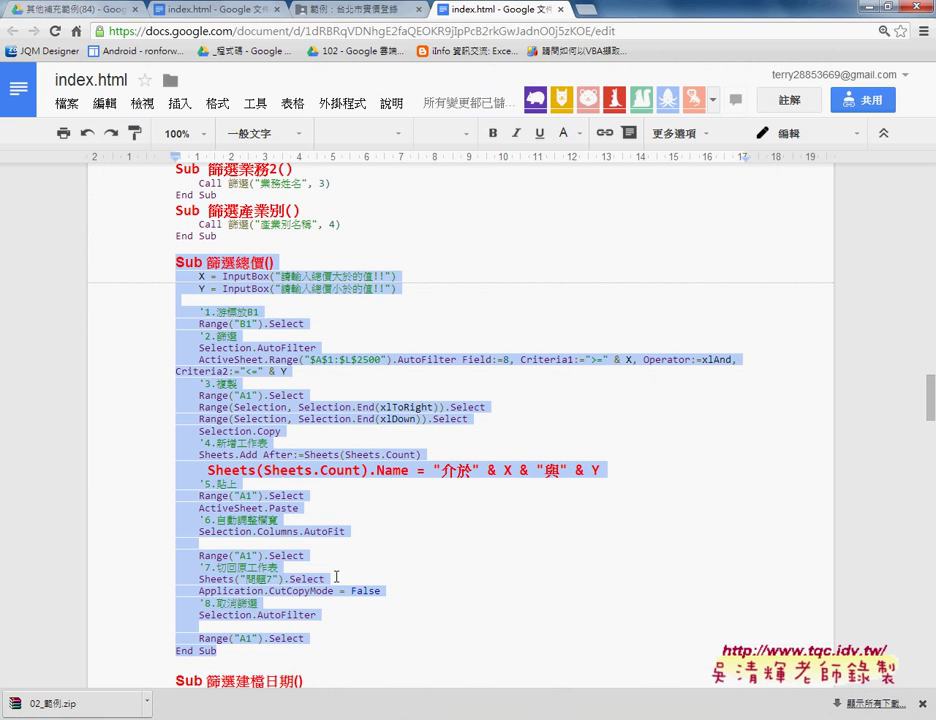
scroll(336, 577, down, 3)
scroll(336, 569, down, 1)
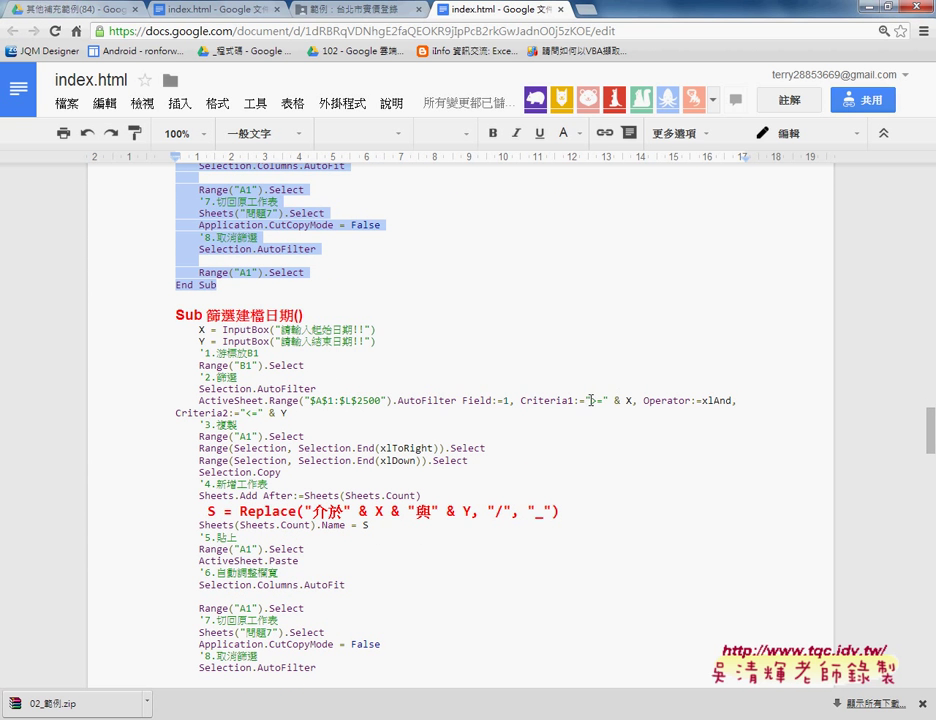
drag(588, 400, 604, 400)
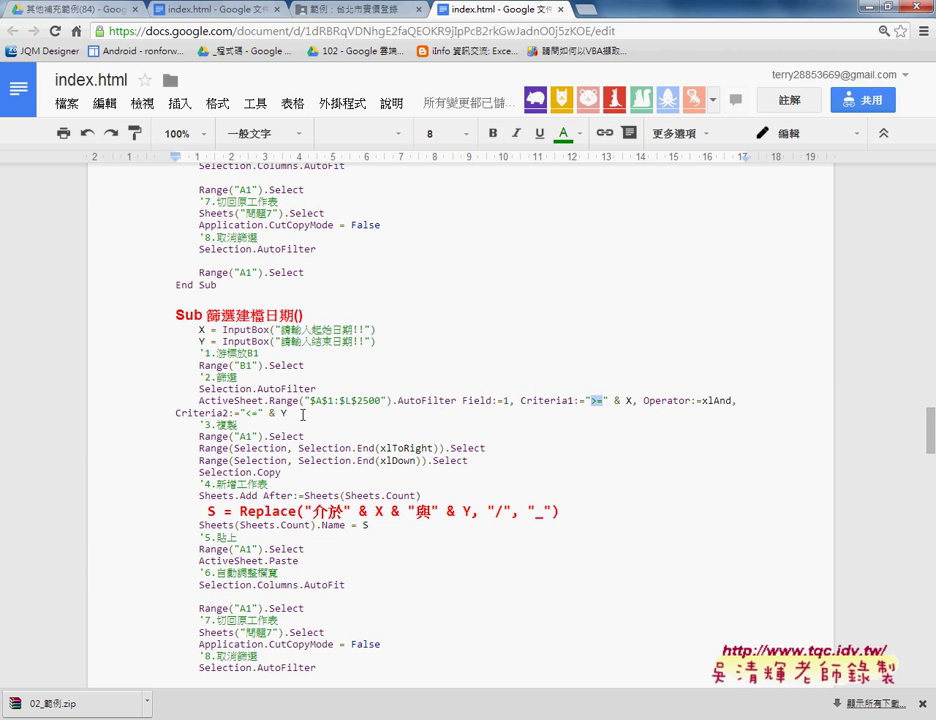
drag(246, 412, 259, 412)
scroll(295, 355, down, 1)
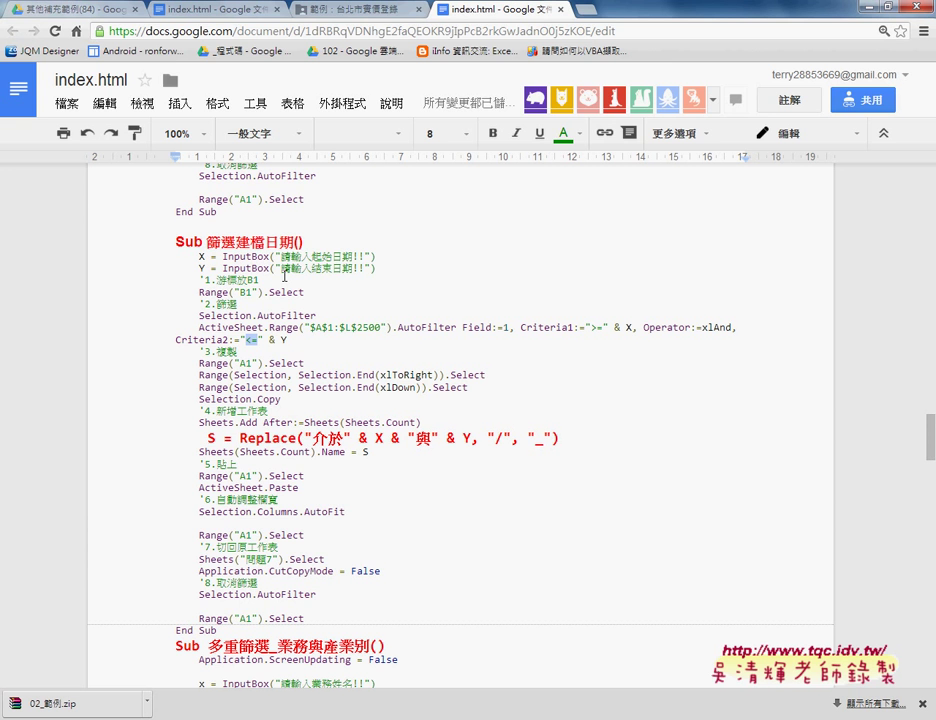
double_click(539, 438)
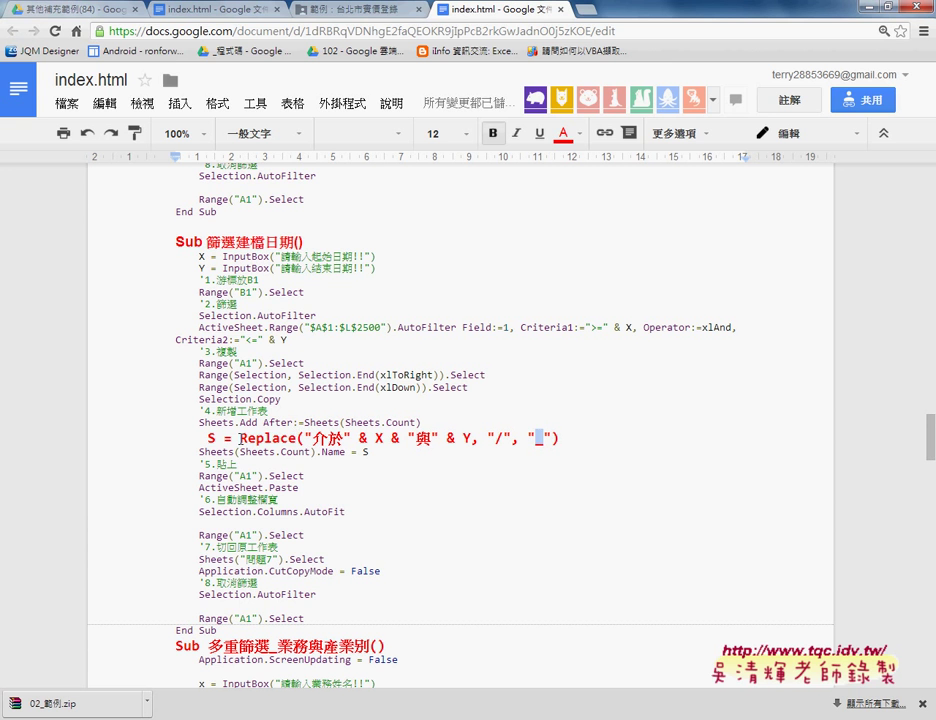
drag(240, 438, 296, 438)
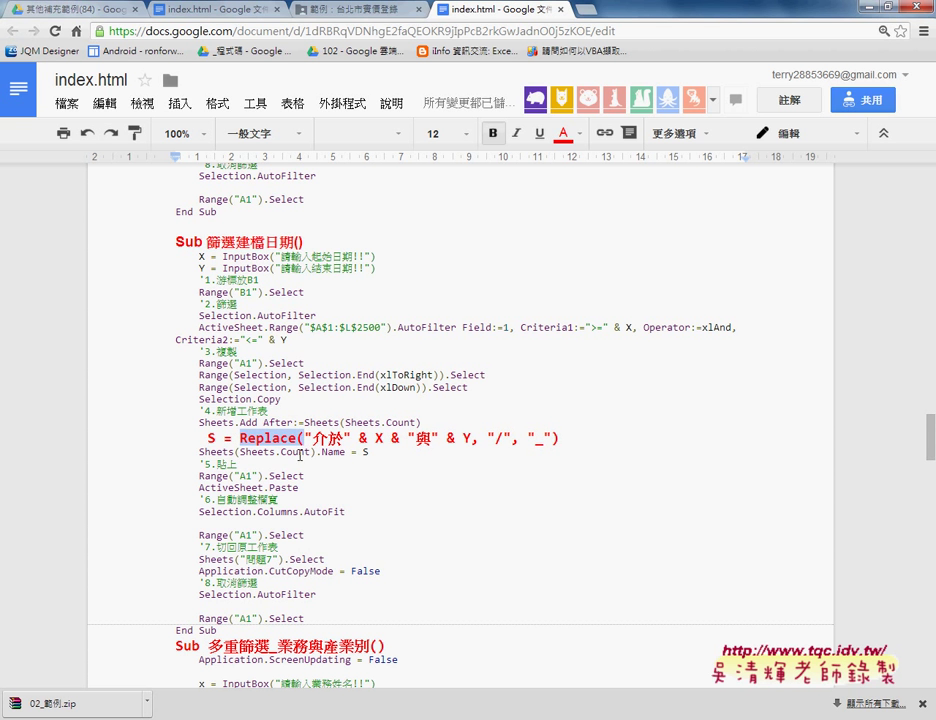
drag(369, 452, 206, 452)
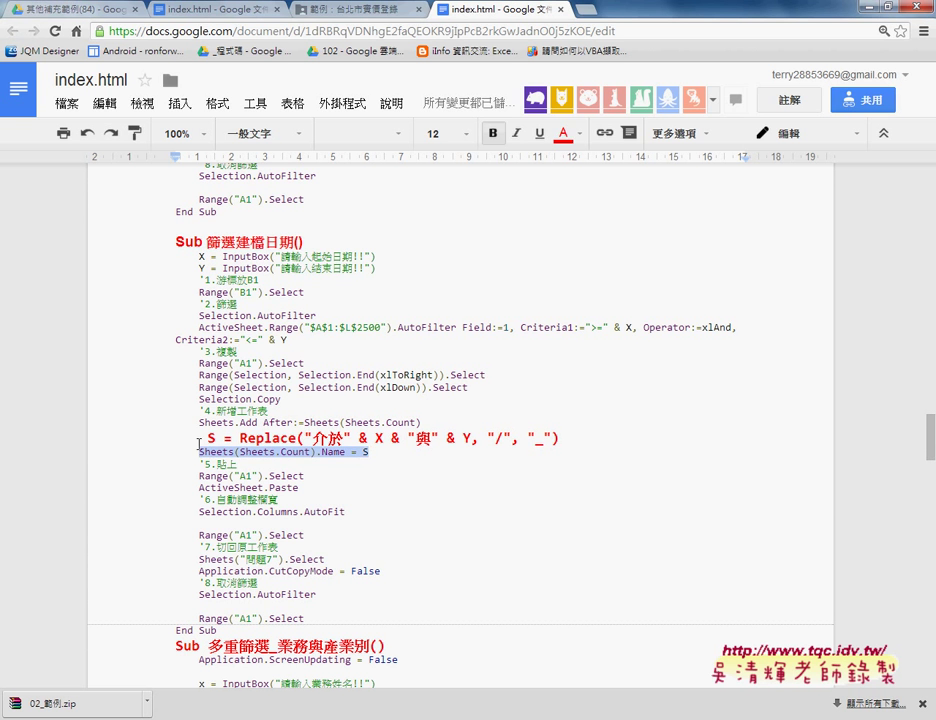
click(217, 438)
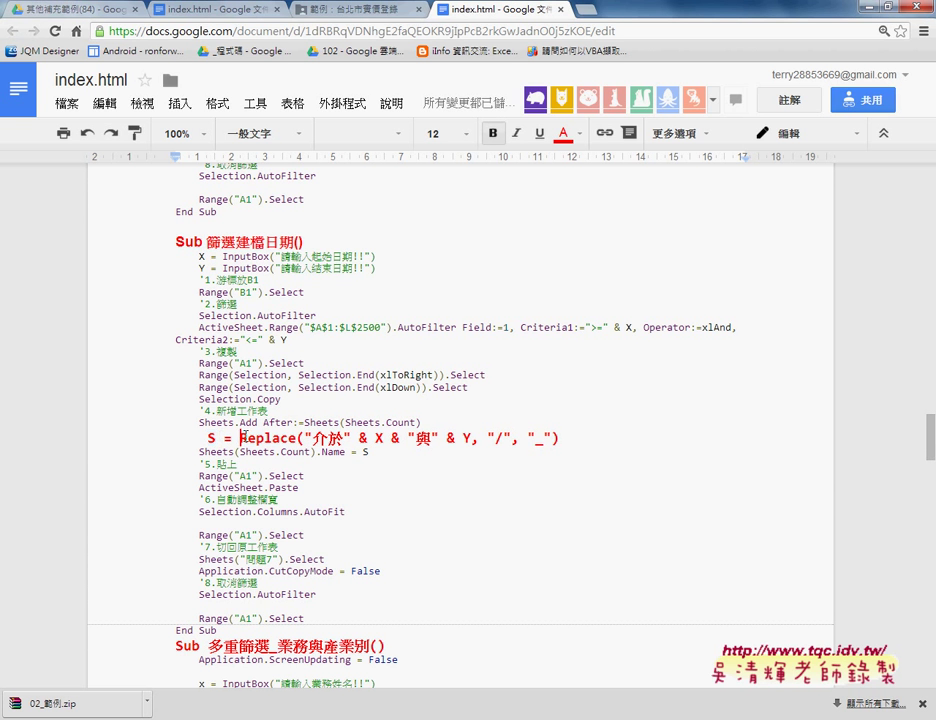
drag(240, 438, 563, 440)
drag(305, 438, 474, 441)
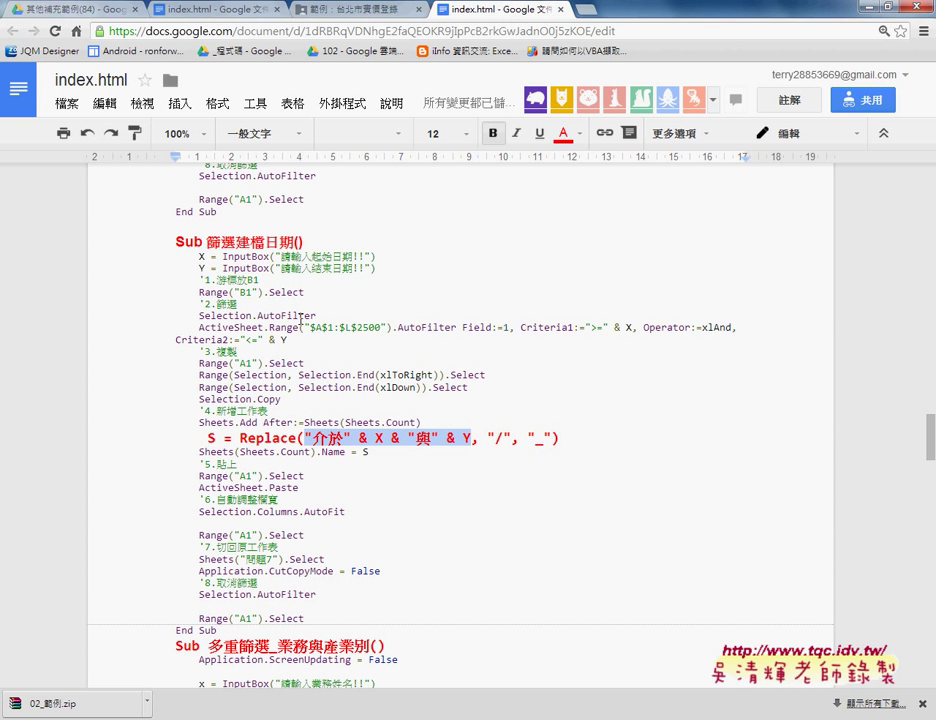
scroll(300, 319, up, 3)
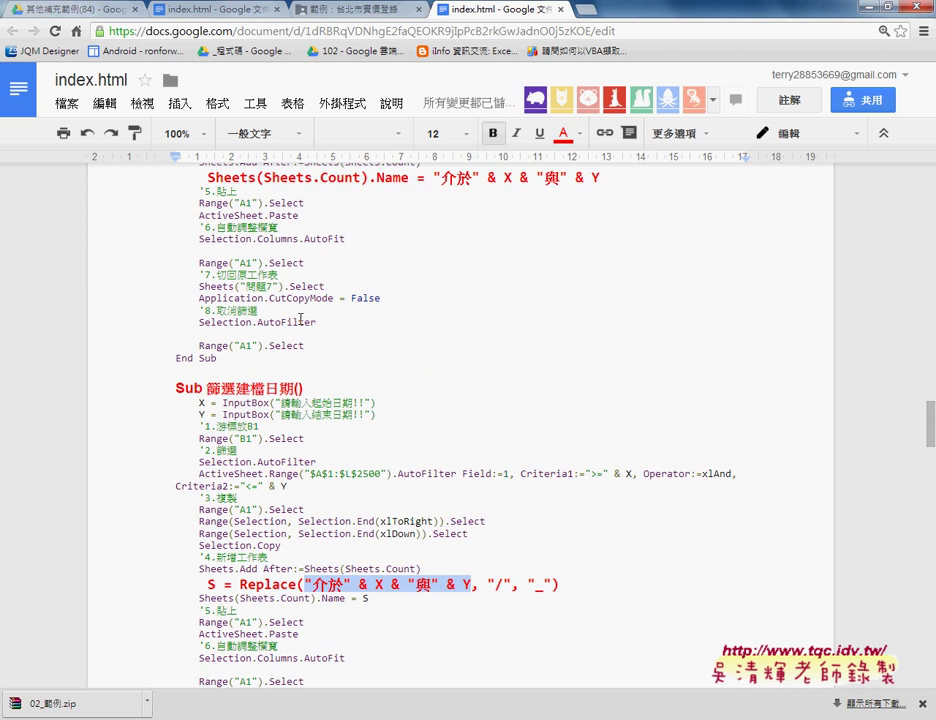
scroll(300, 319, up, 3)
scroll(300, 319, up, 3)
scroll(300, 319, down, 3)
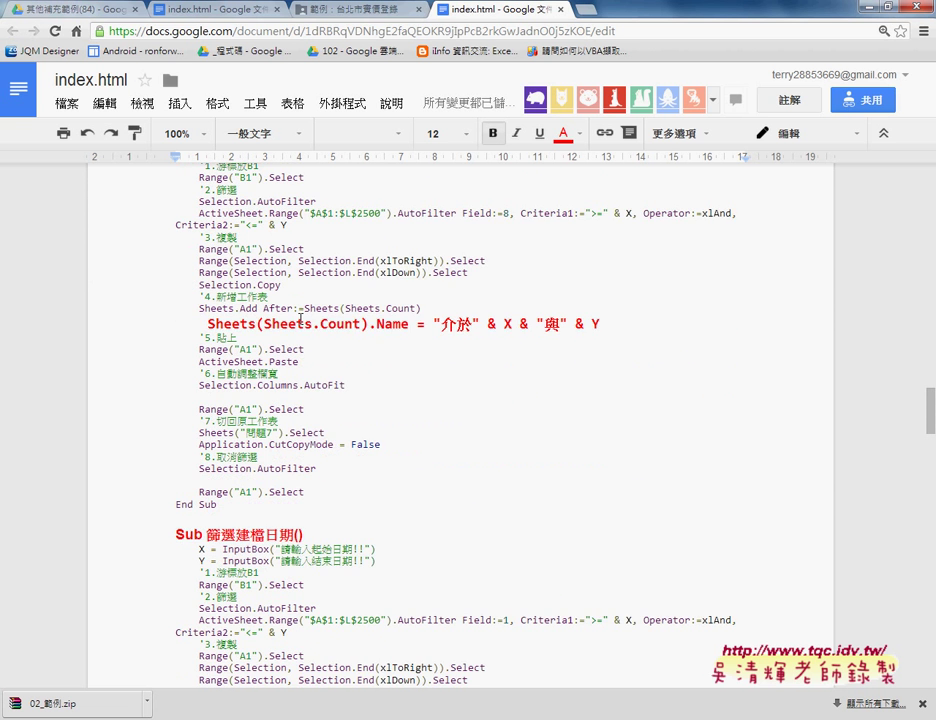
scroll(300, 330, down, 2)
double_click(290, 462)
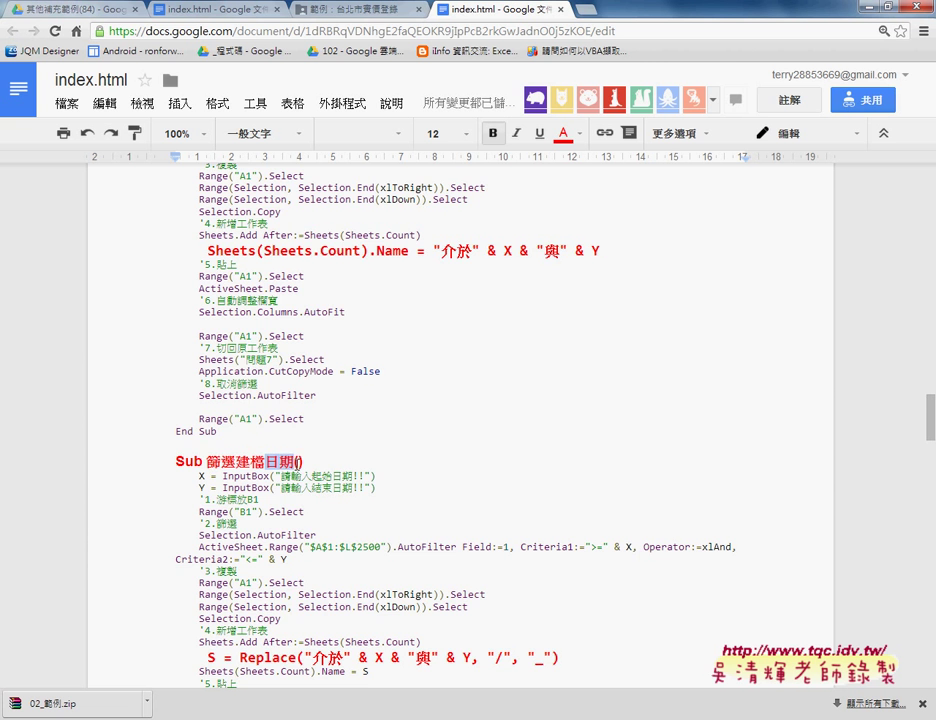
scroll(378, 453, up, 4)
scroll(378, 453, up, 3)
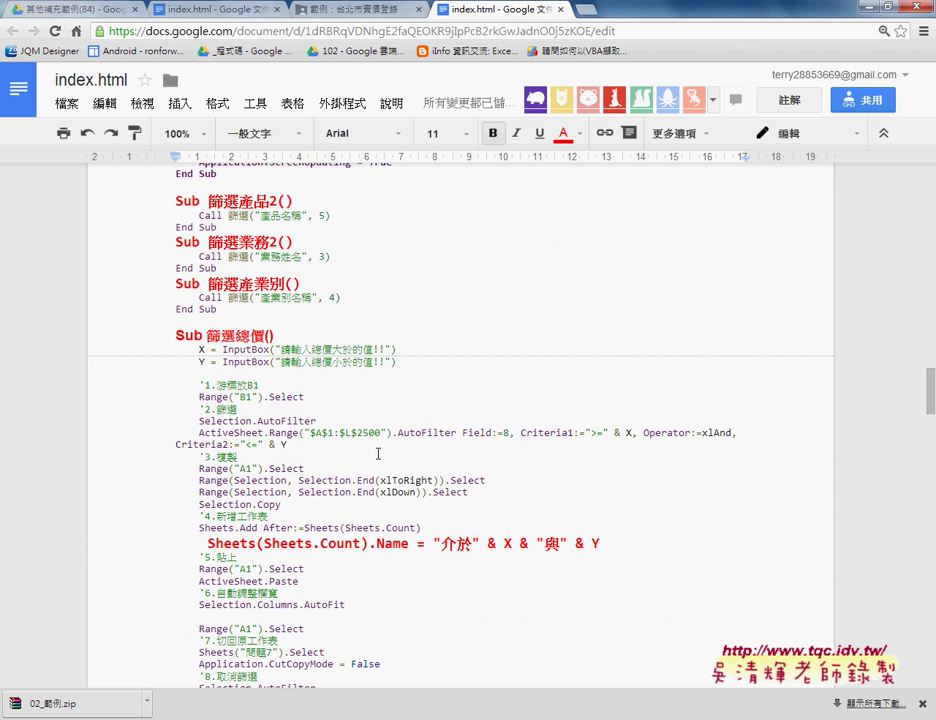
scroll(378, 453, up, 1)
scroll(378, 453, up, 7)
scroll(378, 453, up, 3)
scroll(378, 453, up, 2)
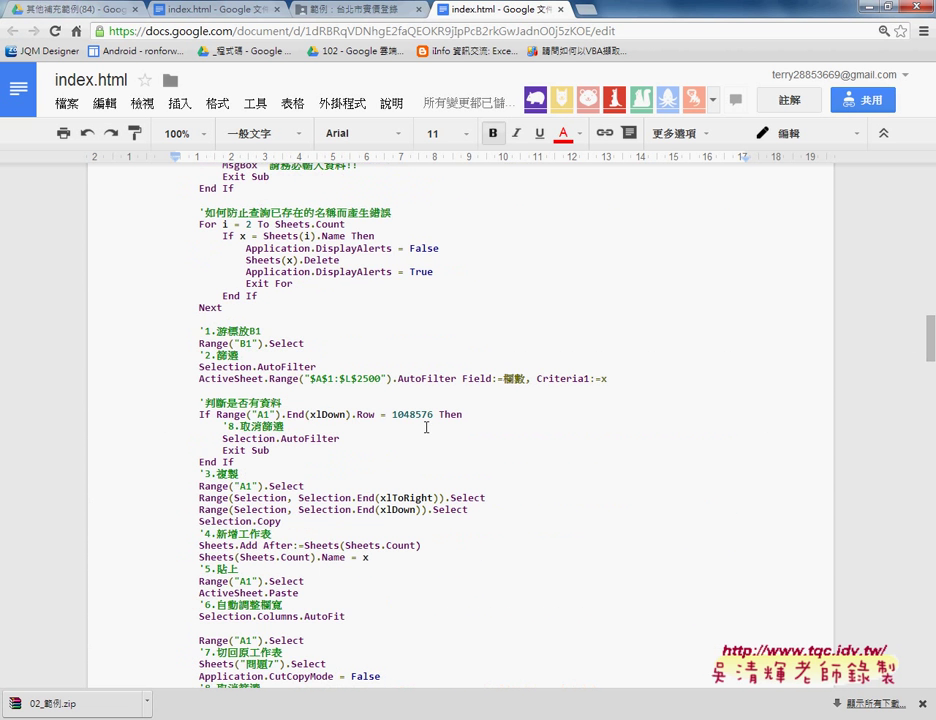
drag(597, 379, 610, 379)
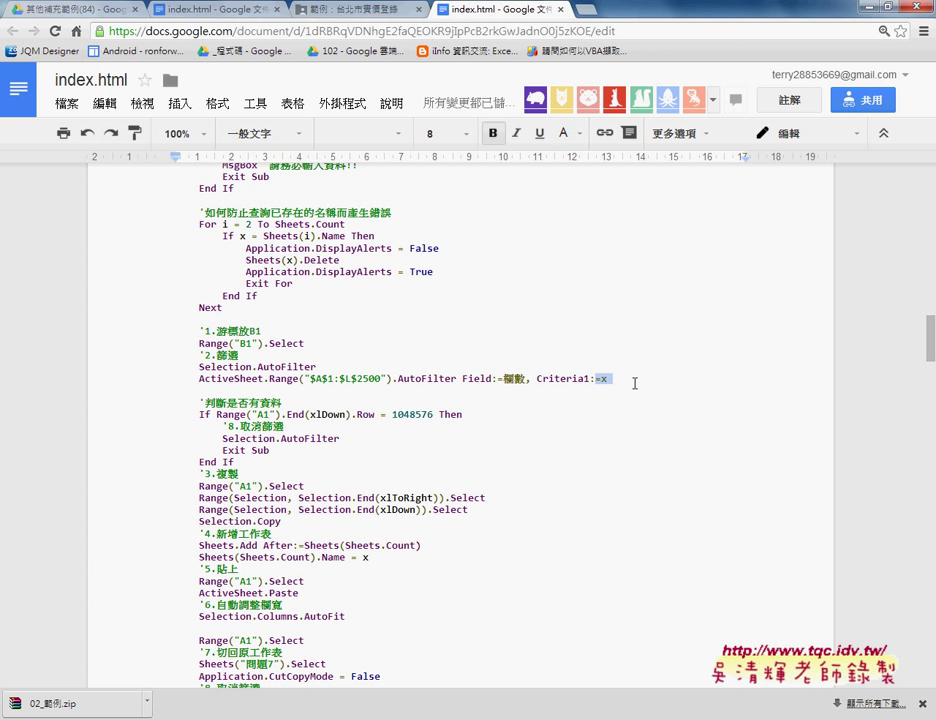
click(623, 379)
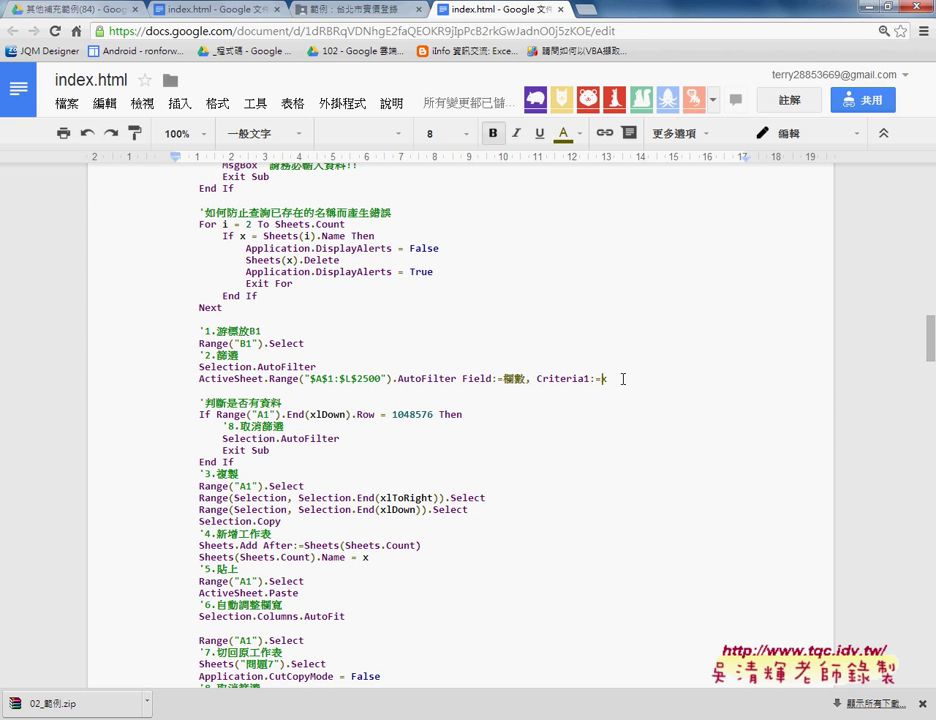
text(x)
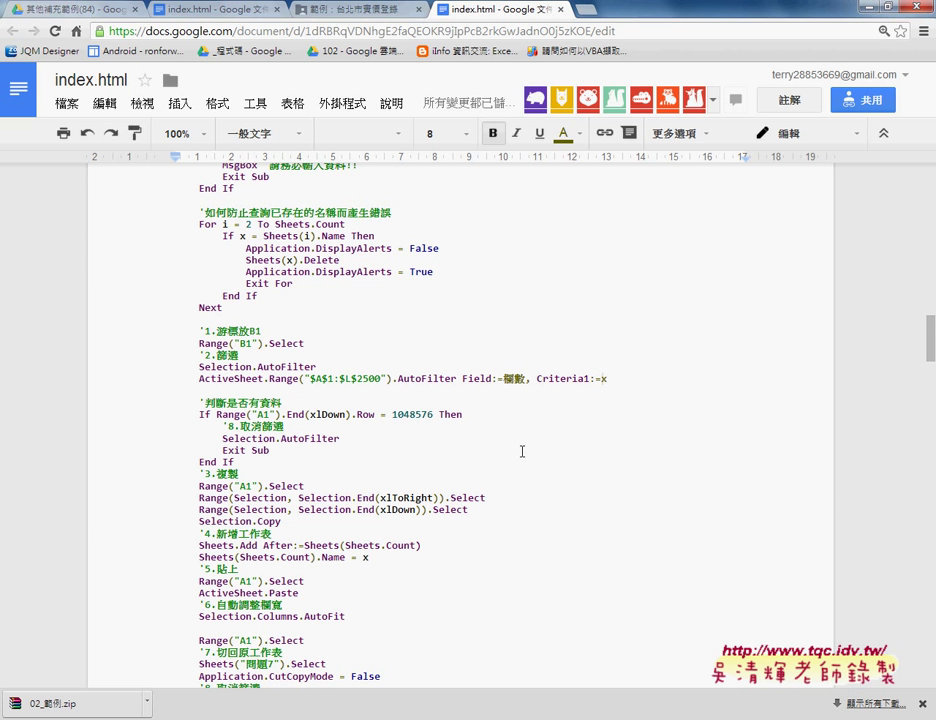
scroll(515, 462, up, 2)
scroll(515, 462, up, 1)
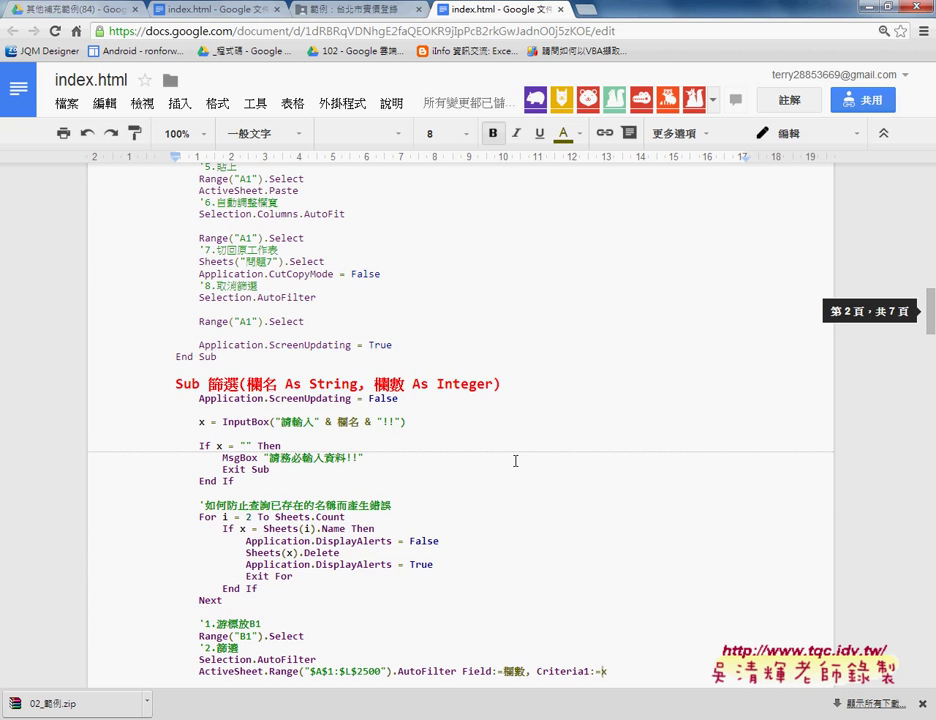
scroll(515, 462, down, 2)
scroll(515, 461, down, 2)
scroll(515, 461, down, 2)
scroll(515, 461, down, 2)
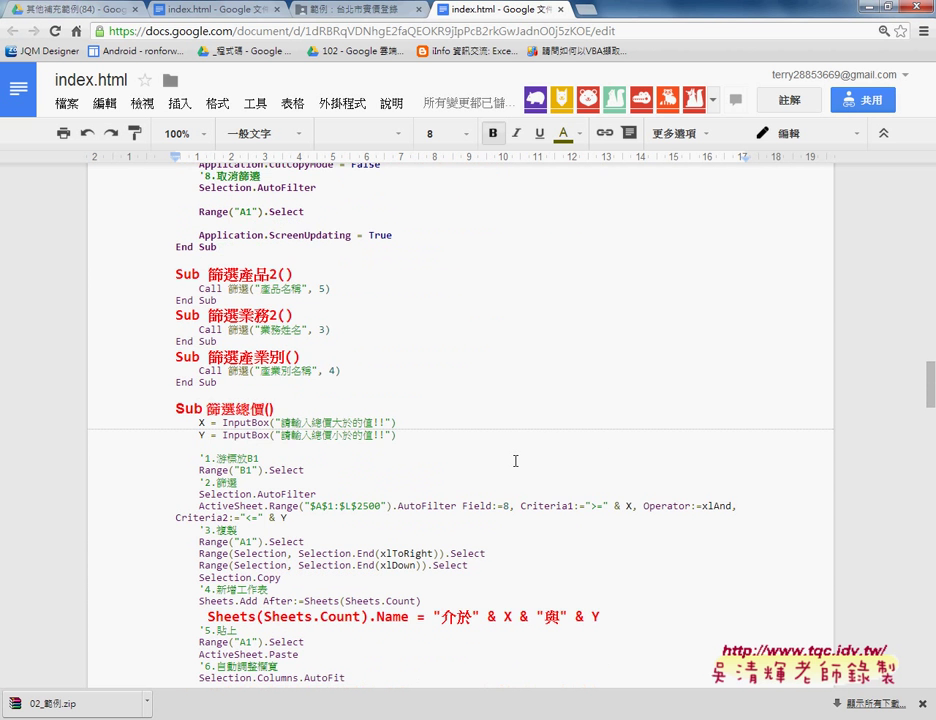
scroll(482, 452, down, 2)
scroll(482, 452, down, 2)
scroll(482, 452, down, 1)
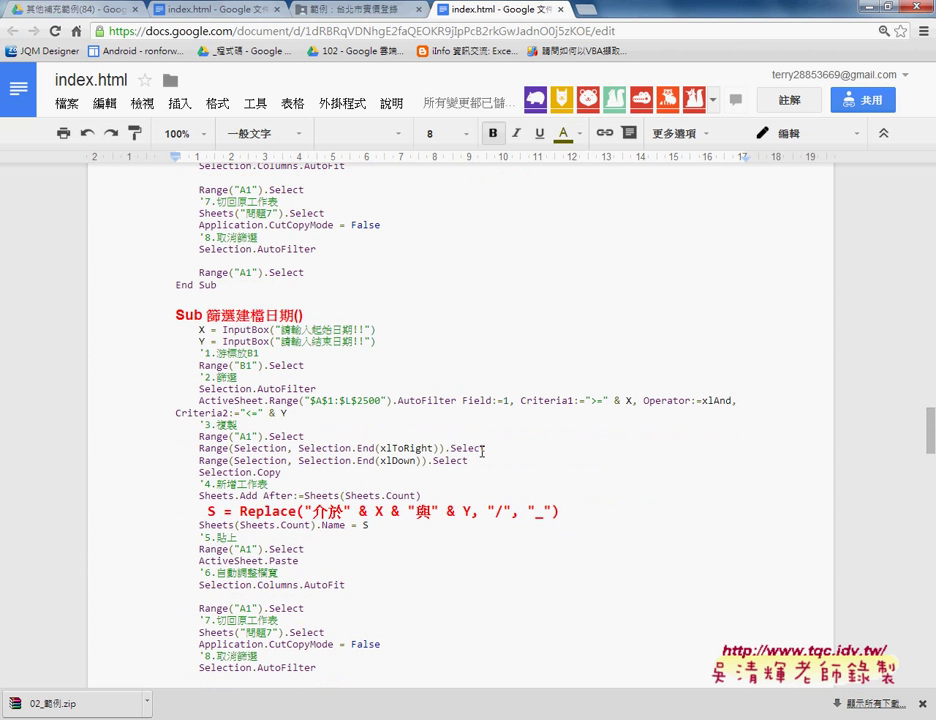
double_click(280, 315)
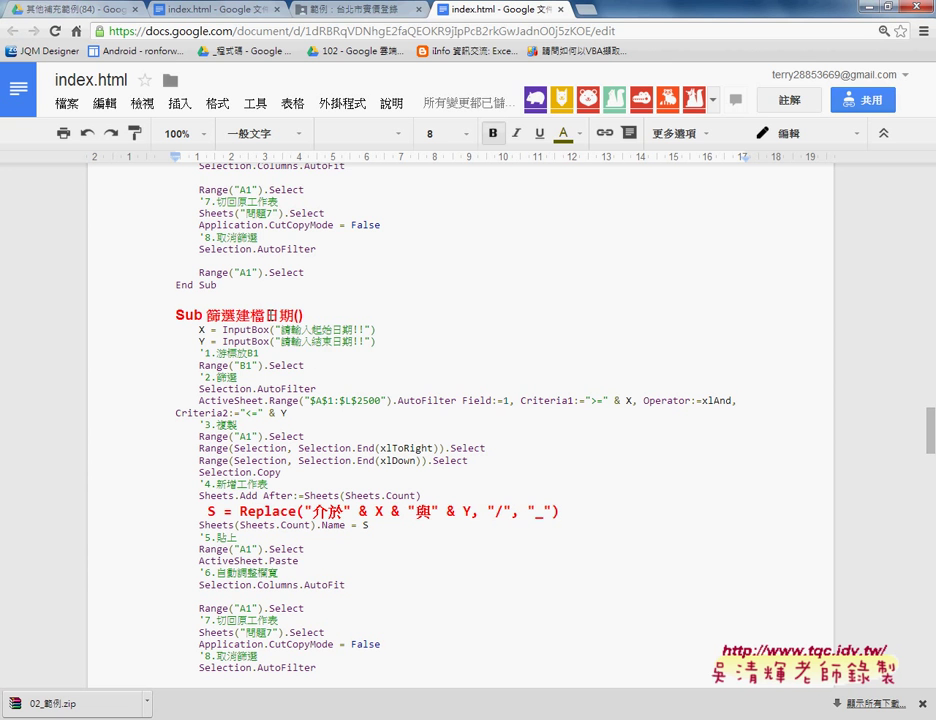